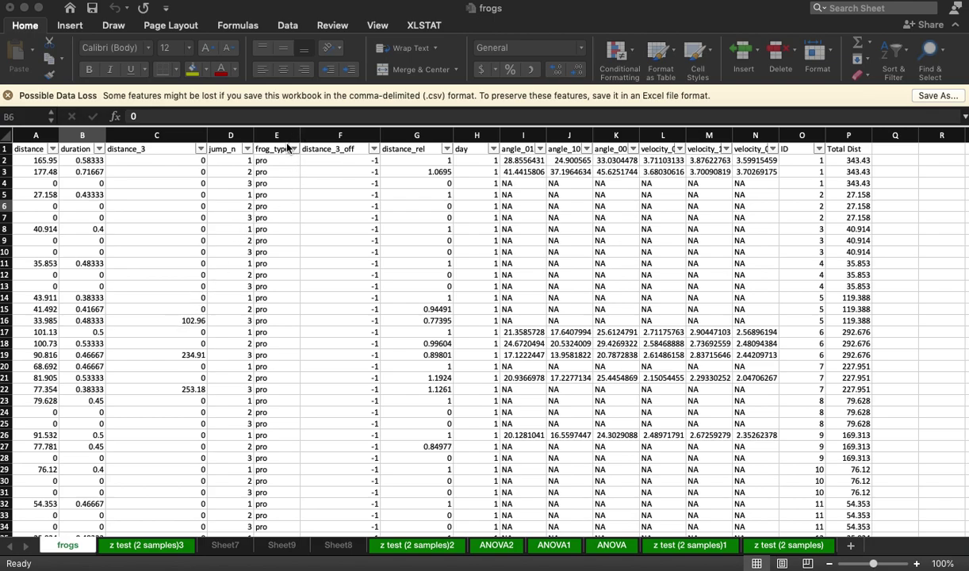
Widen column E so the full frog_type header shows, leaving its filter with all values included.
left_click_drag(300, 135, 318, 134)
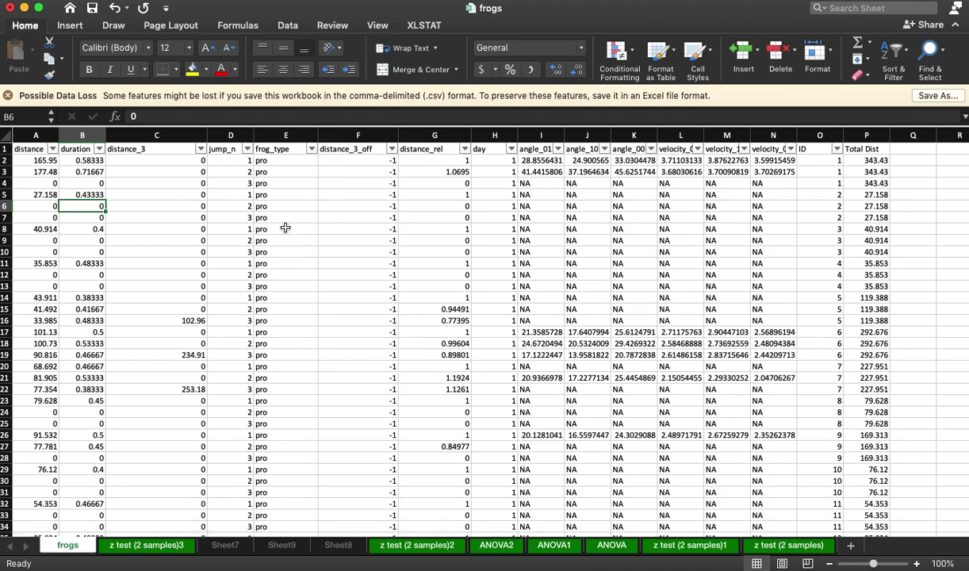
left_click(311, 150)
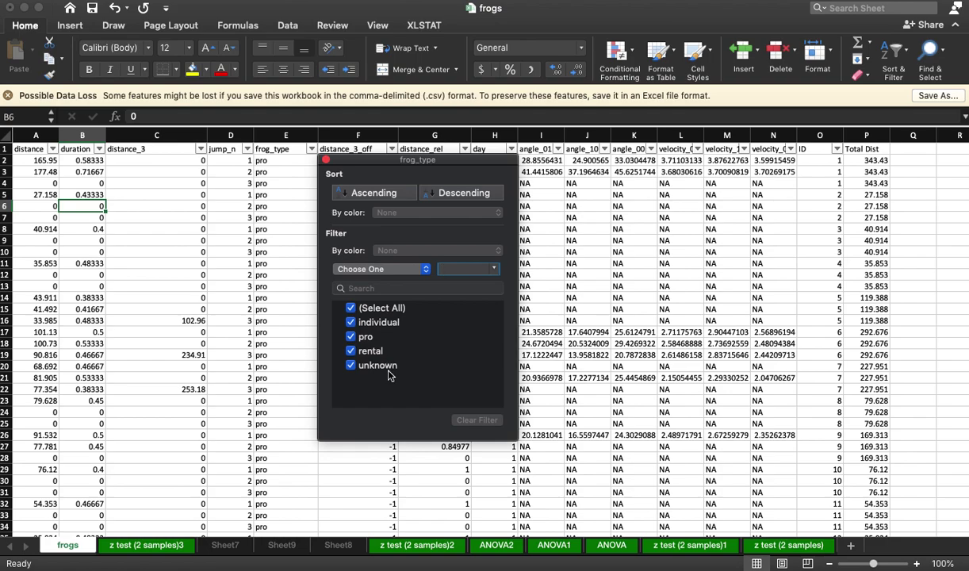
left_click(326, 161)
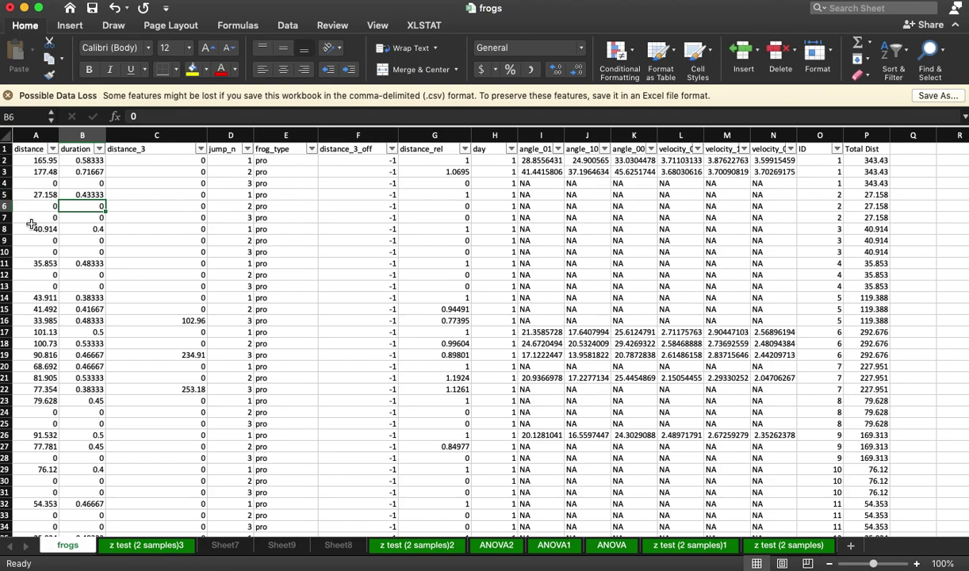
Widen the distance column A and select a cell inside the frog data.
left_click(28, 160)
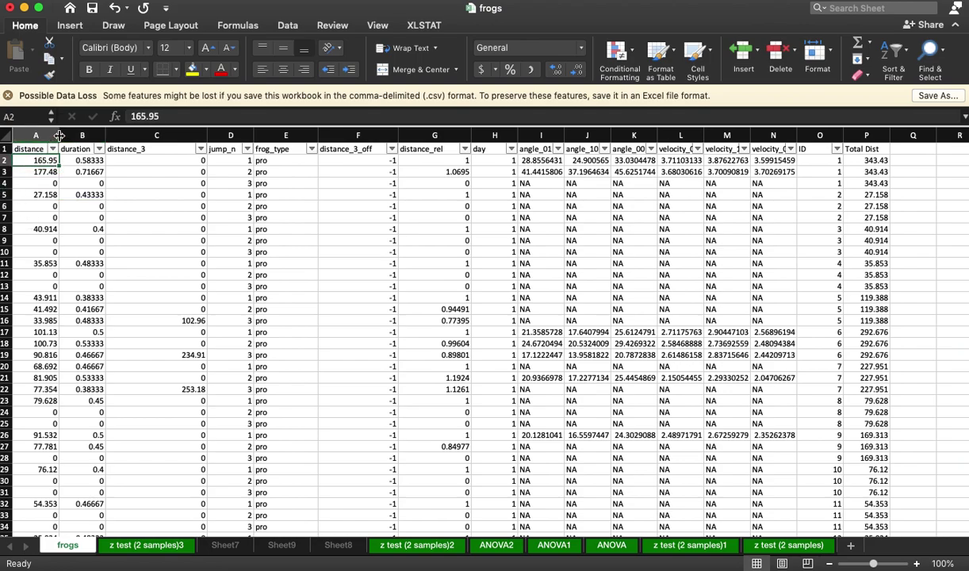
left_click_drag(59, 135, 94, 136)
left_click(47, 181)
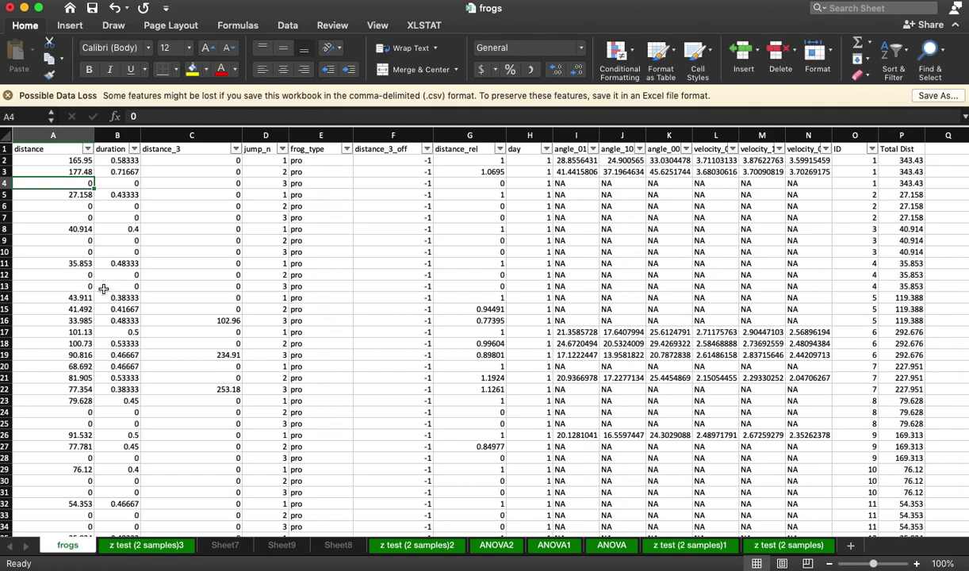
left_click(80, 230)
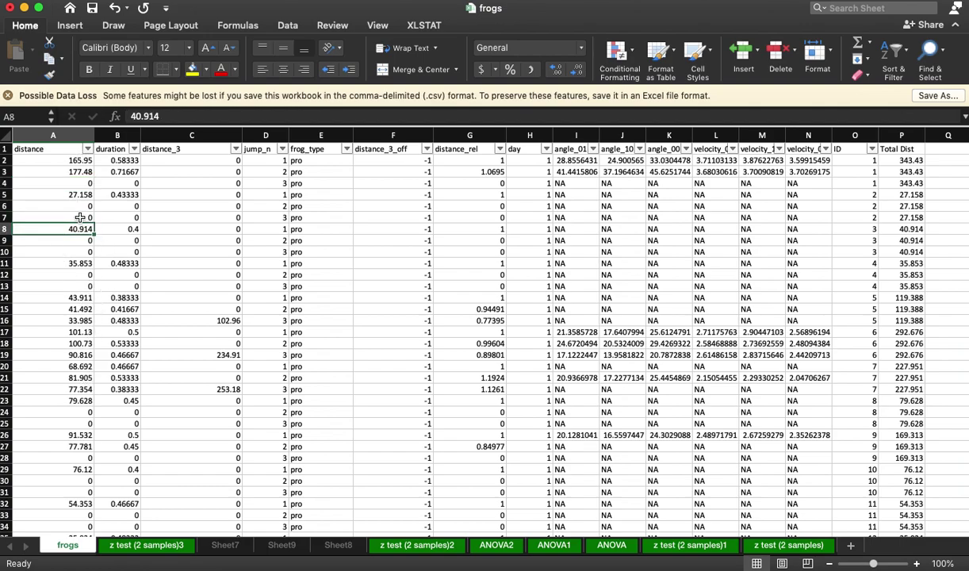
Insert a PivotTable from frogs!$A$1:$P$3273 on a new worksheet.
left_click(70, 26)
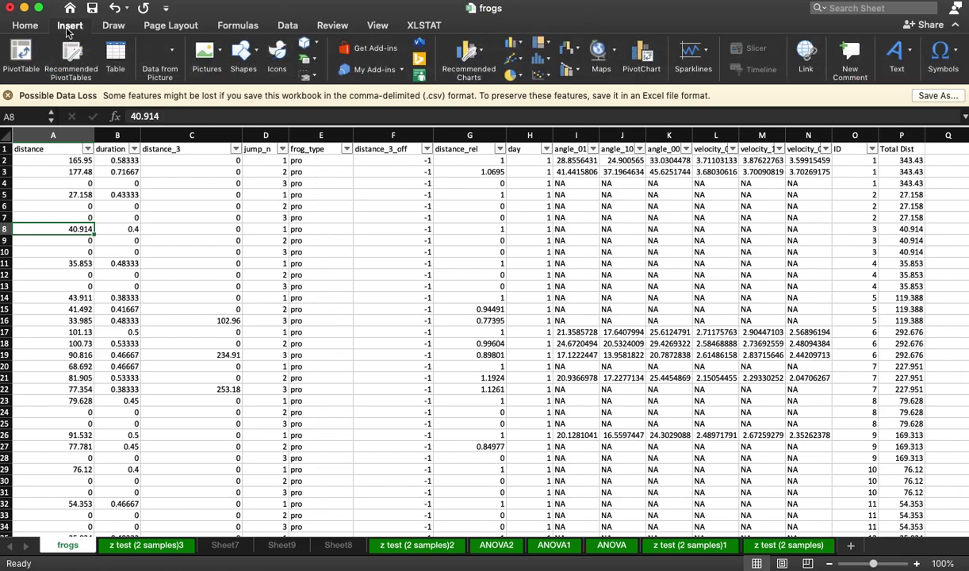
left_click(24, 54)
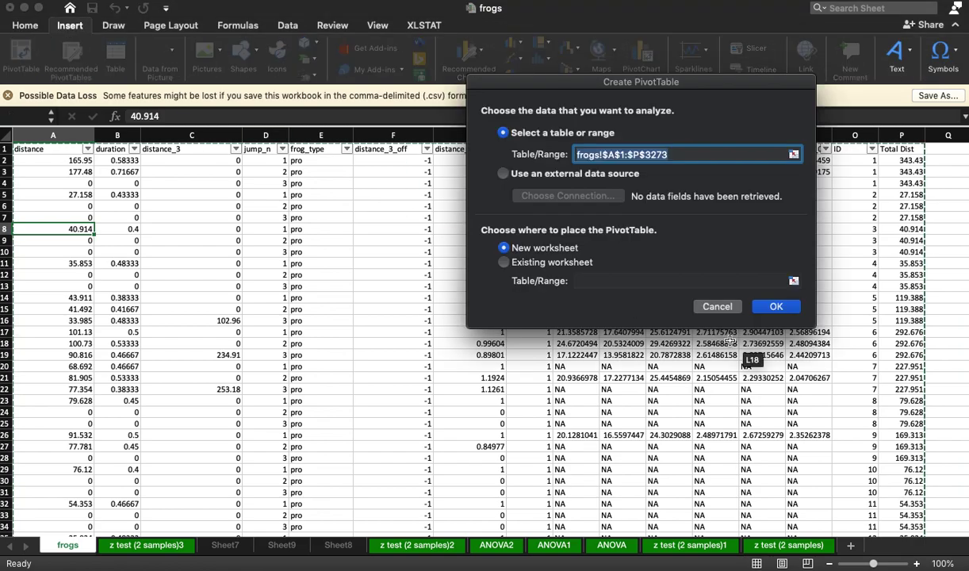
left_click(775, 308)
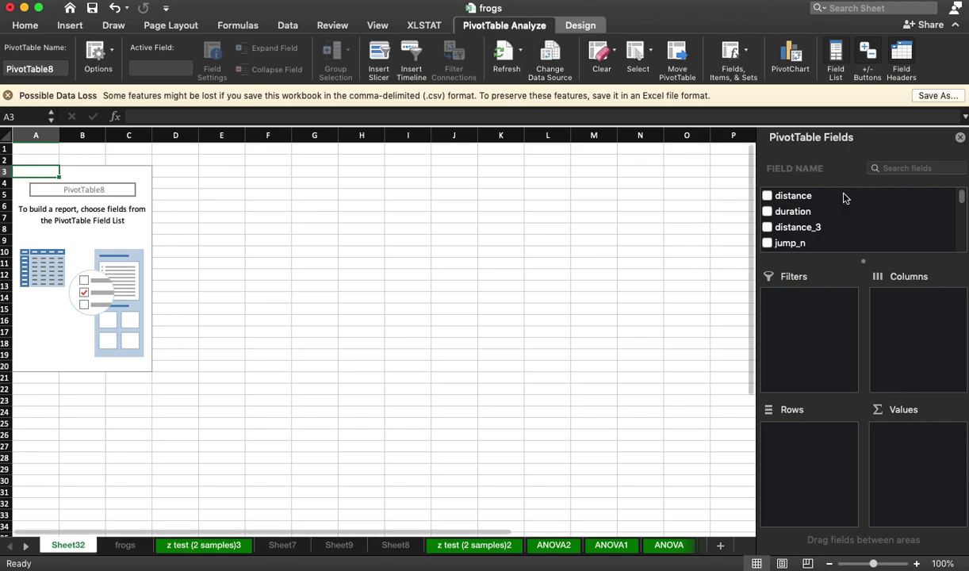
Add distance to the pivot Values three times and summarise the first as Average (123.7053814).
left_click_drag(801, 197, 905, 453)
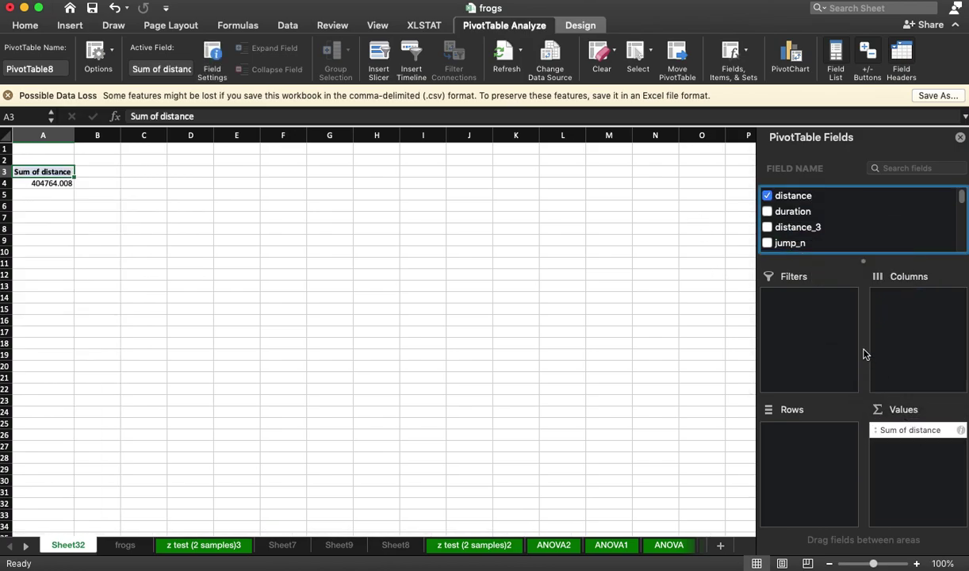
left_click_drag(802, 200, 872, 456)
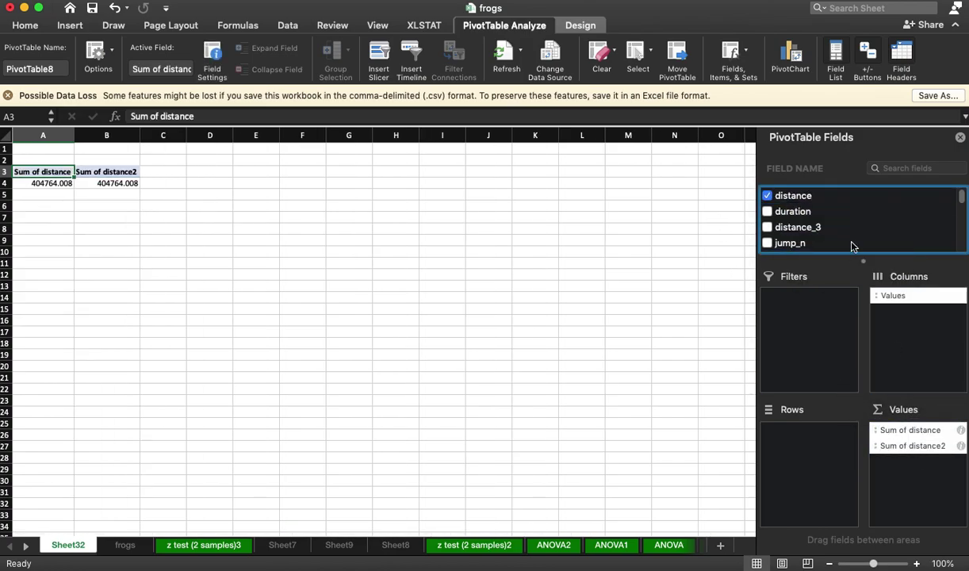
left_click_drag(777, 197, 920, 469)
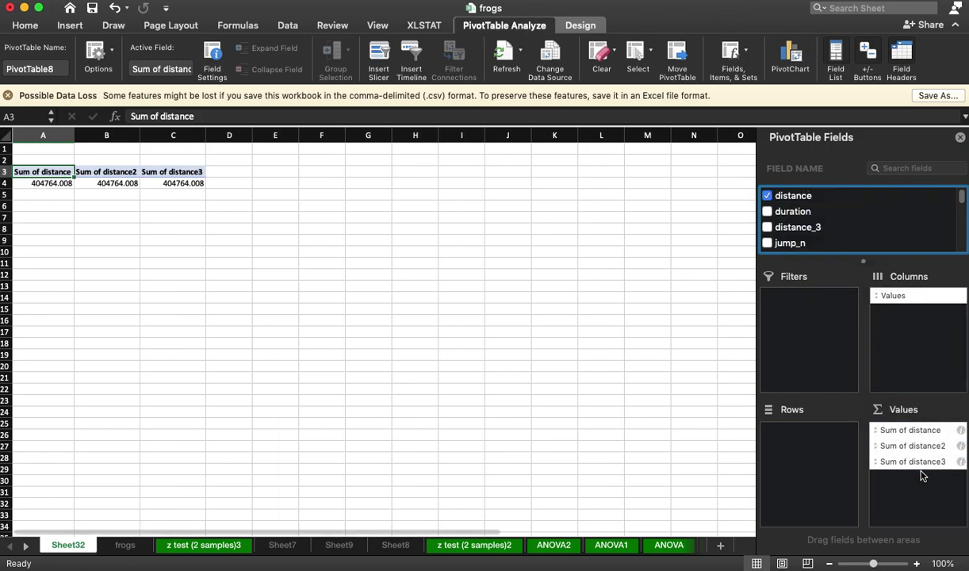
left_click(960, 432)
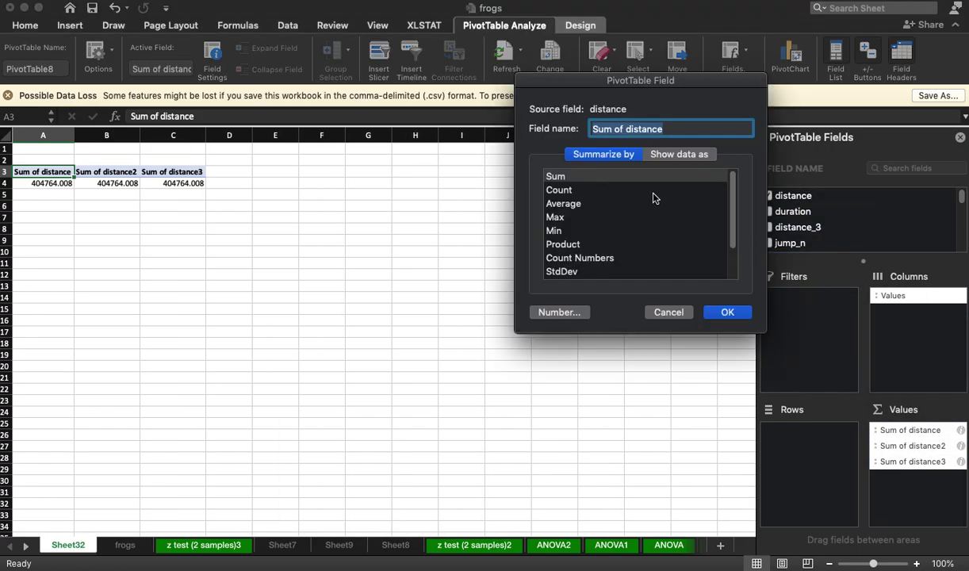
left_click(567, 204)
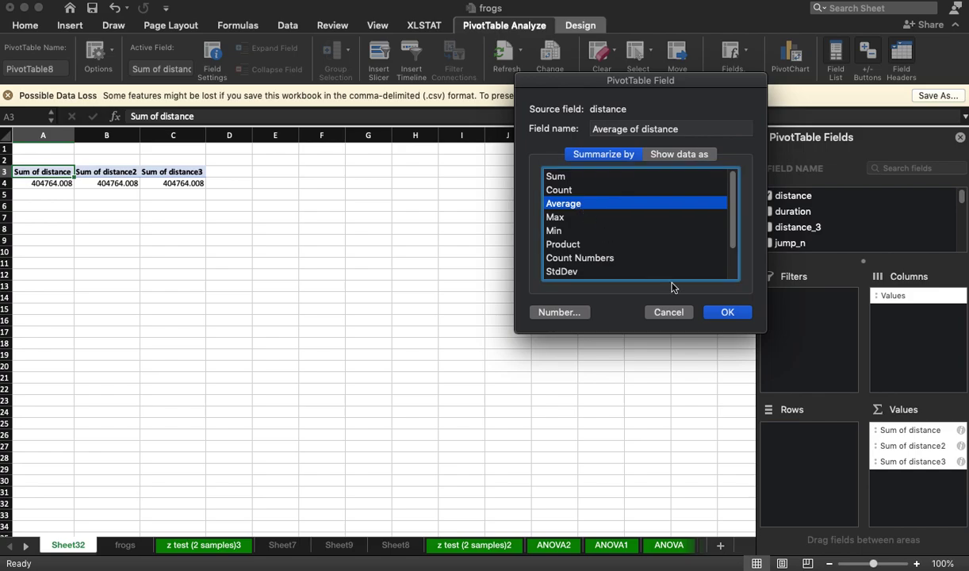
left_click(707, 312)
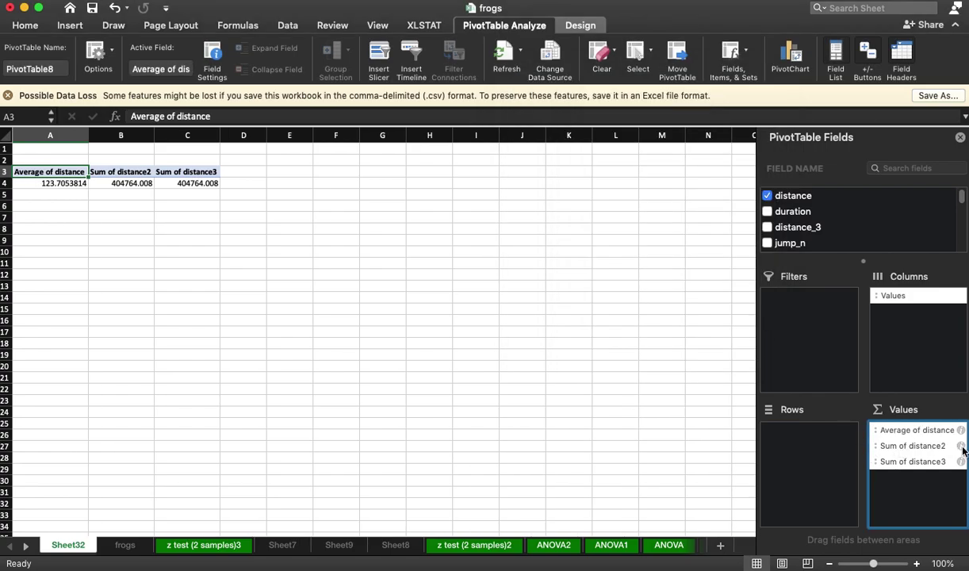
Summarise the second distance field as StdDev (52.13107316) and the third as Count (3272).
left_click(961, 446)
left_click(560, 270)
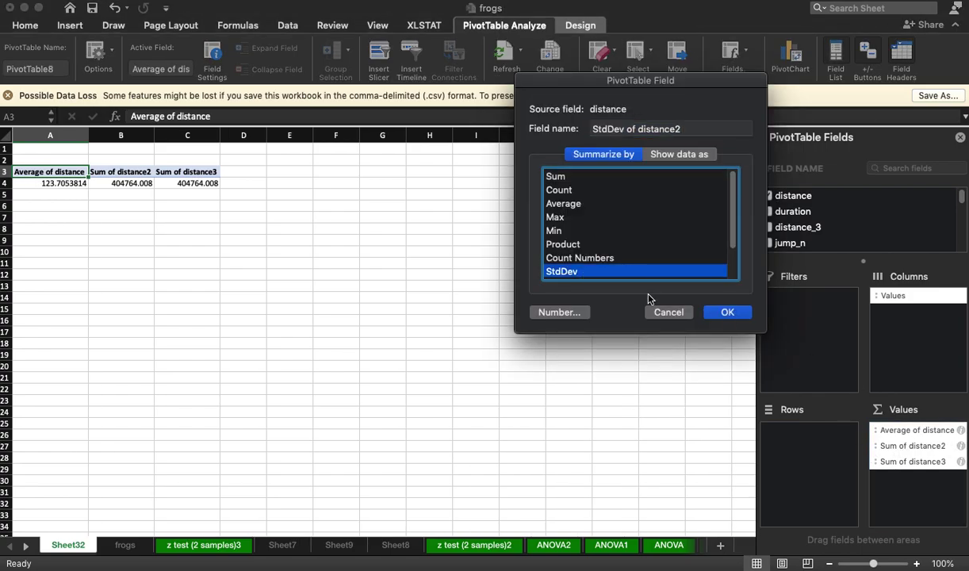
left_click(728, 311)
left_click(961, 462)
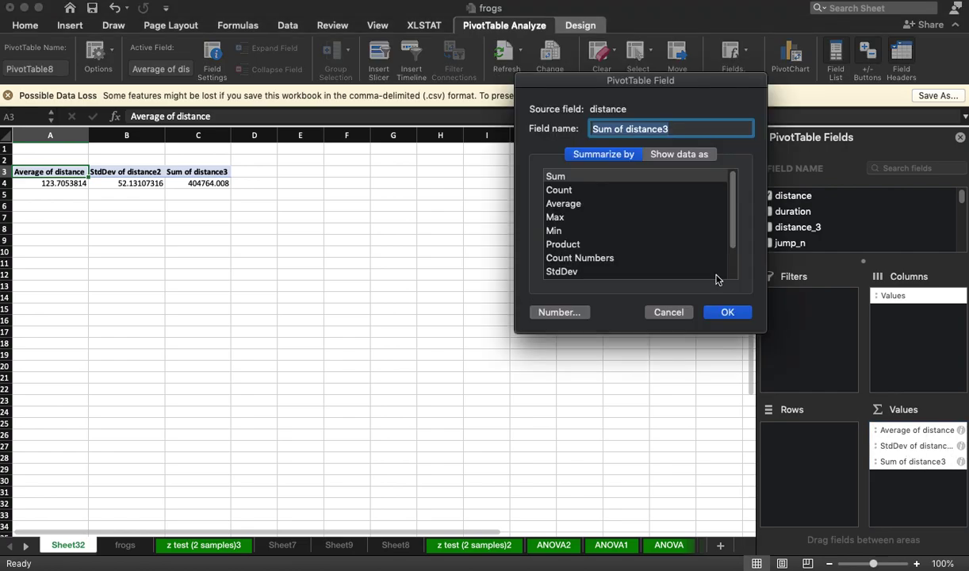
left_click(582, 202)
left_click(581, 196)
left_click(736, 314)
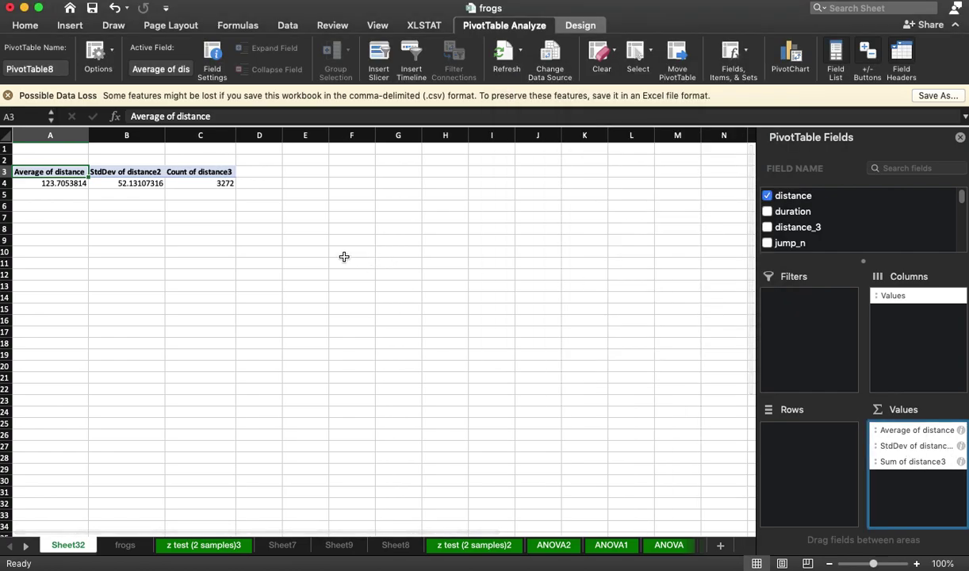
left_click(349, 252)
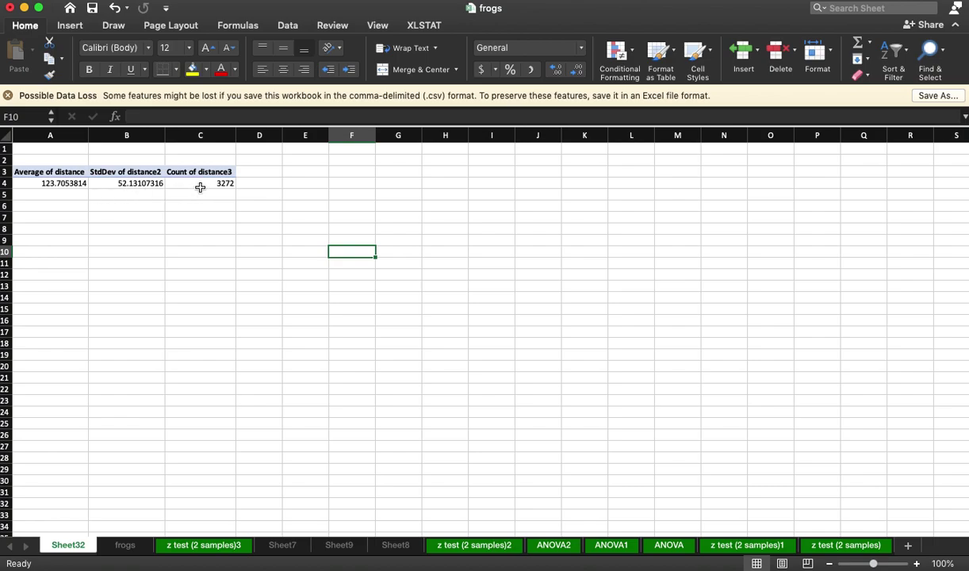
Enter the hypothesised mean 130 in cell F4 beside the pivot's distance statistics.
left_click(59, 184)
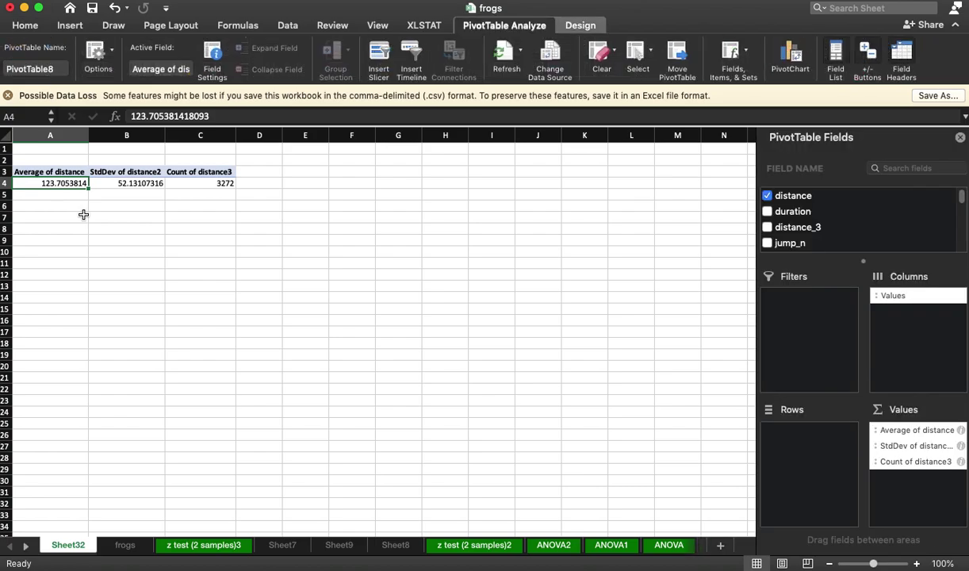
left_click(127, 183)
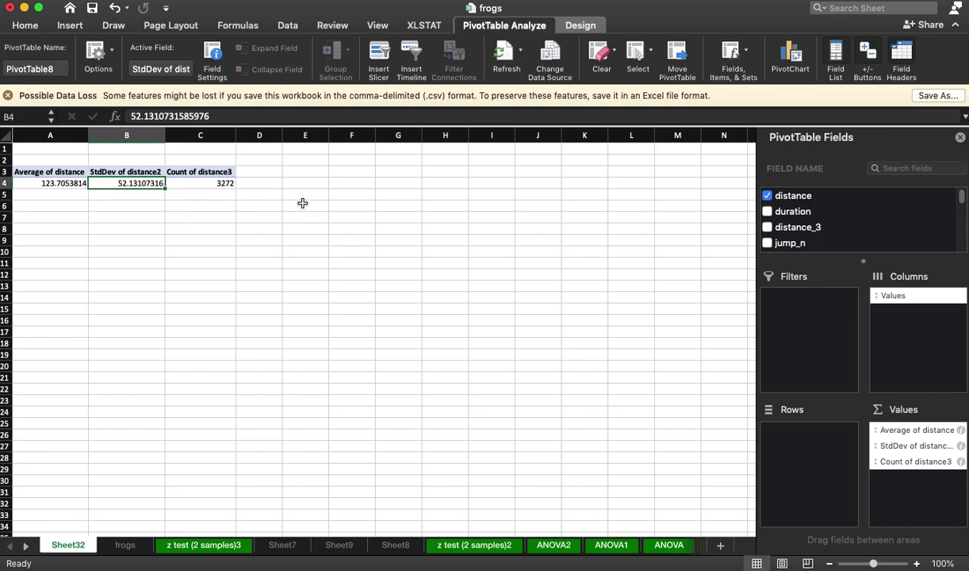
left_click(339, 182)
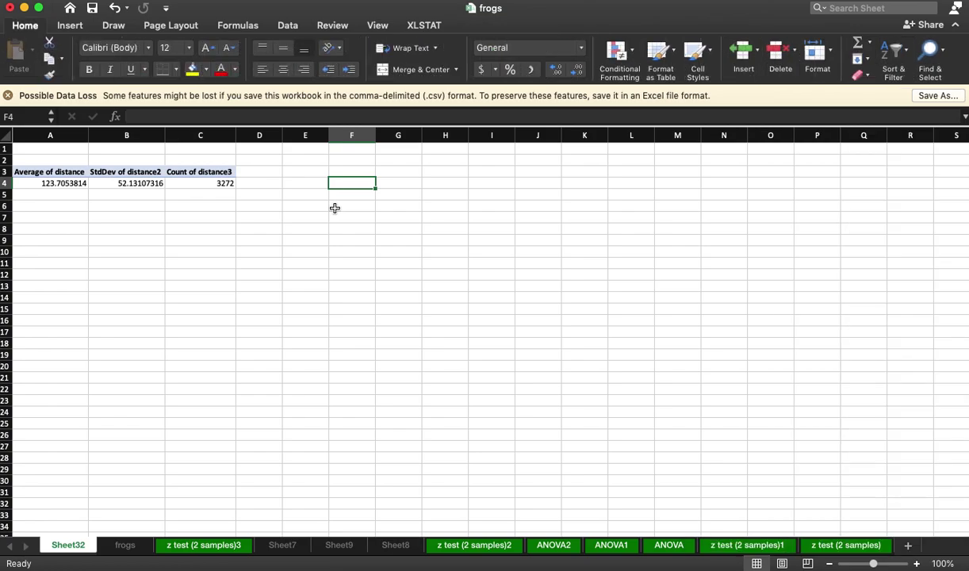
type("130")
key("Return")
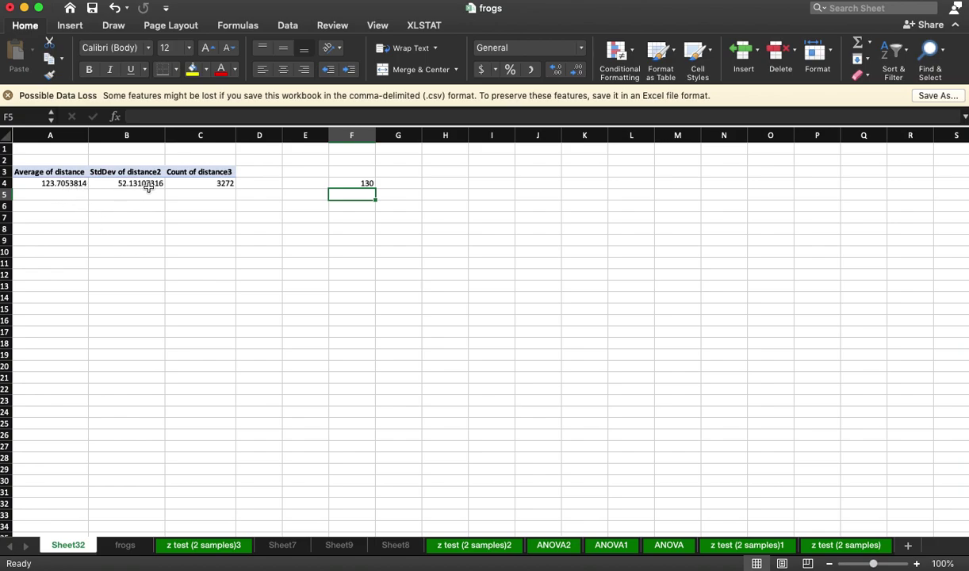
left_click(349, 183)
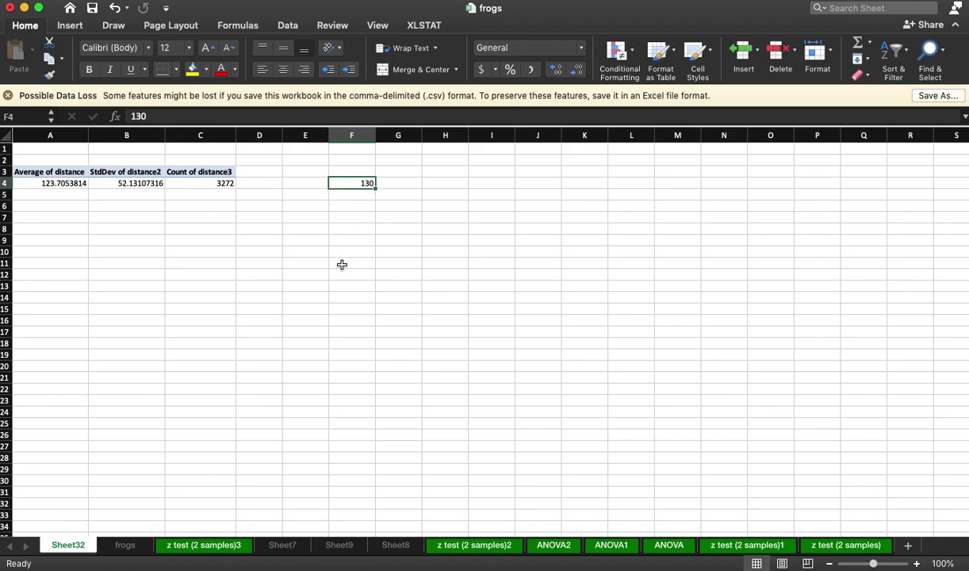
left_click(332, 229)
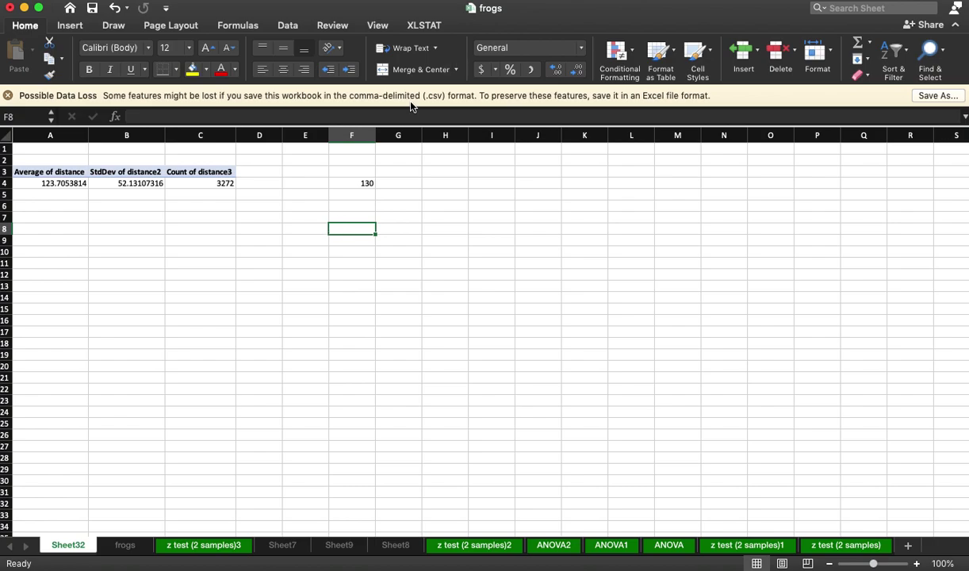
left_click(309, 234)
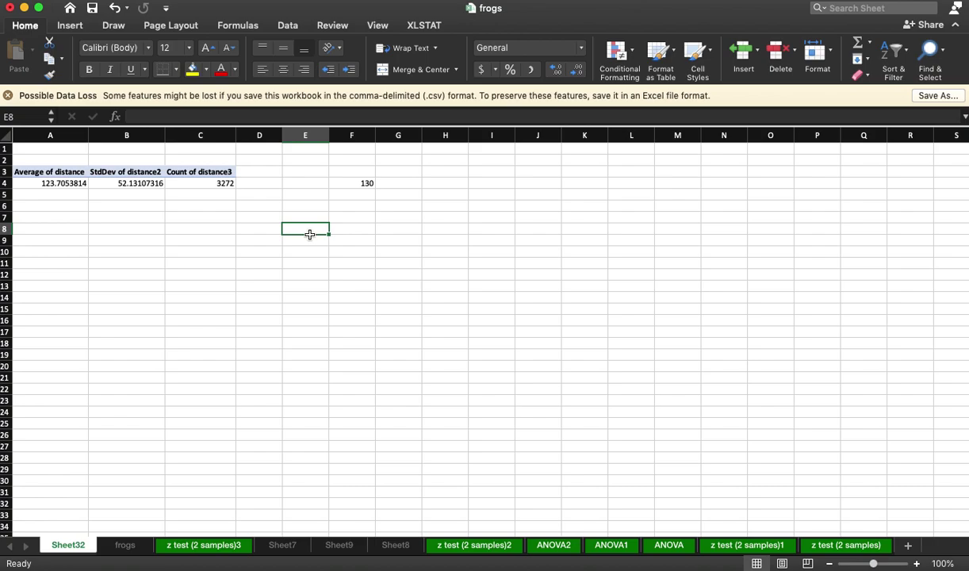
In F8, subtract F4 from the pivot average in A4, giving -6.2946186.
key("Right")
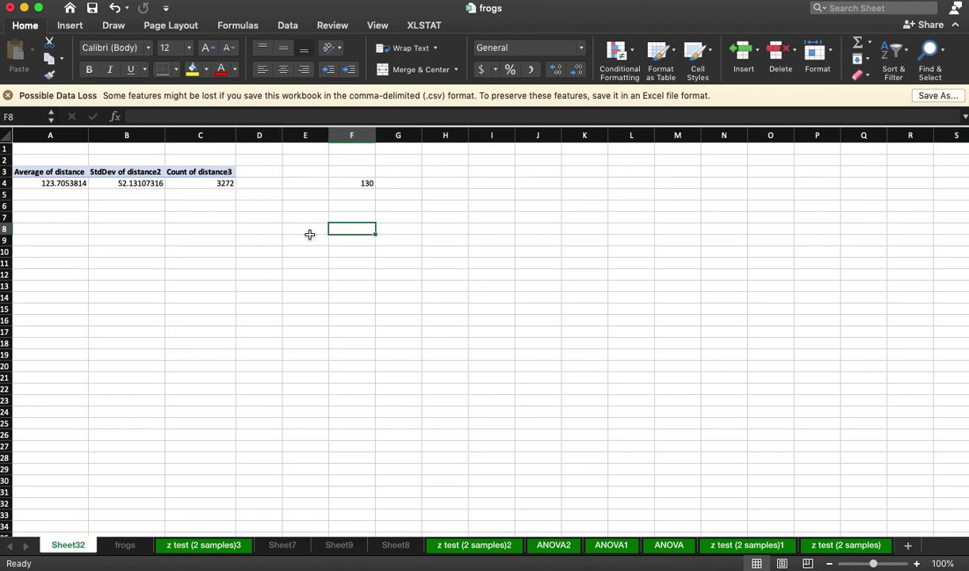
type("=(")
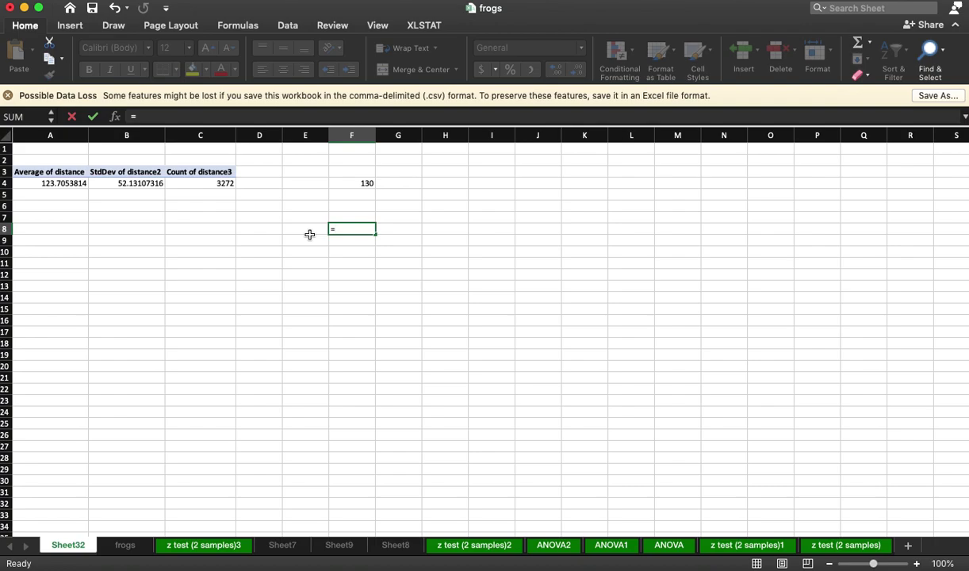
left_click(70, 184)
type("-")
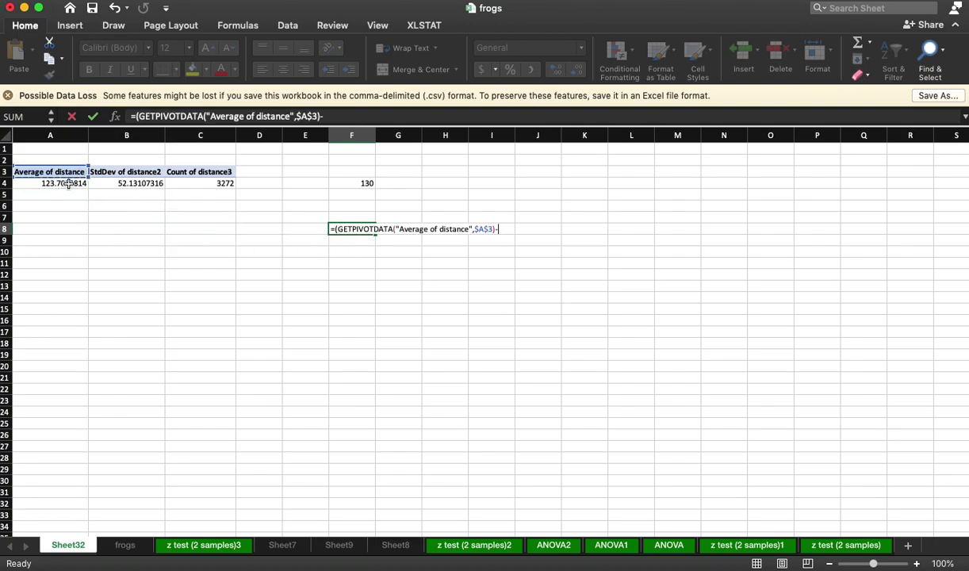
left_click(361, 183)
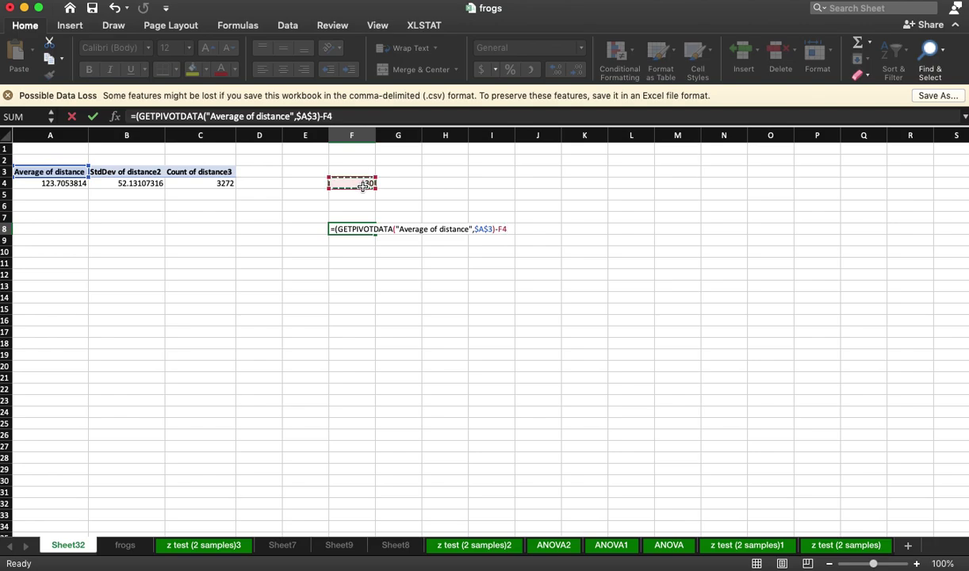
key("Return")
key("Return")
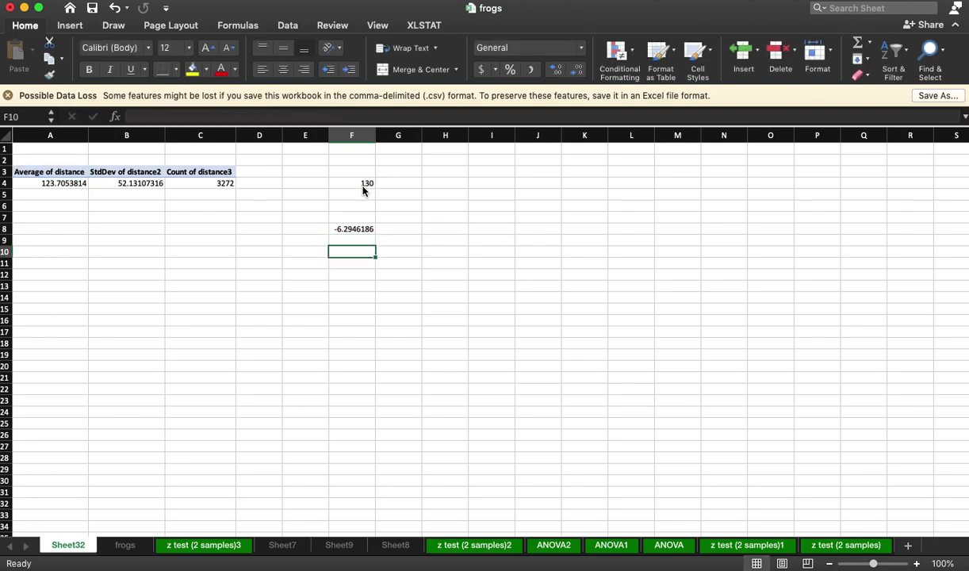
Put a '/' sign in F9 and begin a formula in F10.
key("Up")
type("/")
key("Tab")
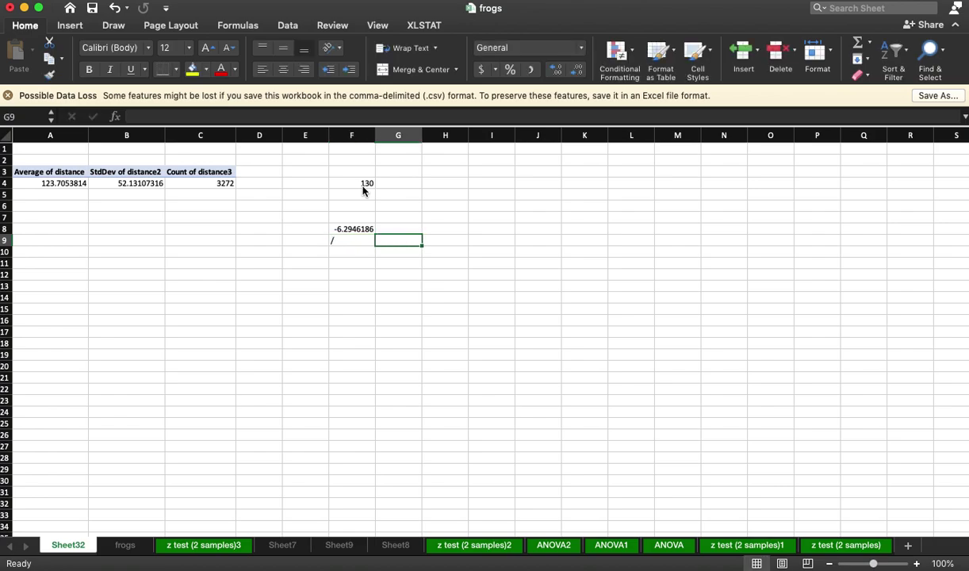
key("Return")
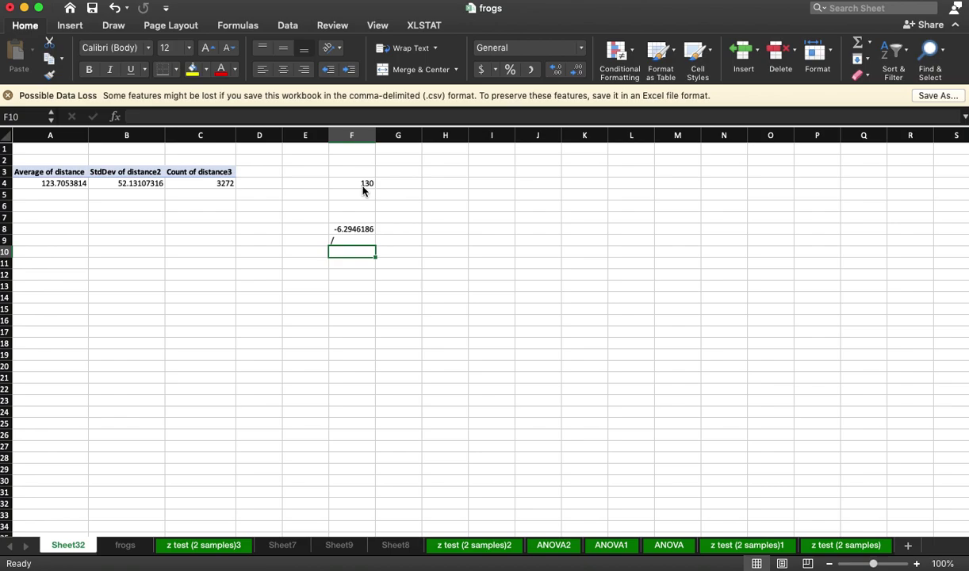
type("=")
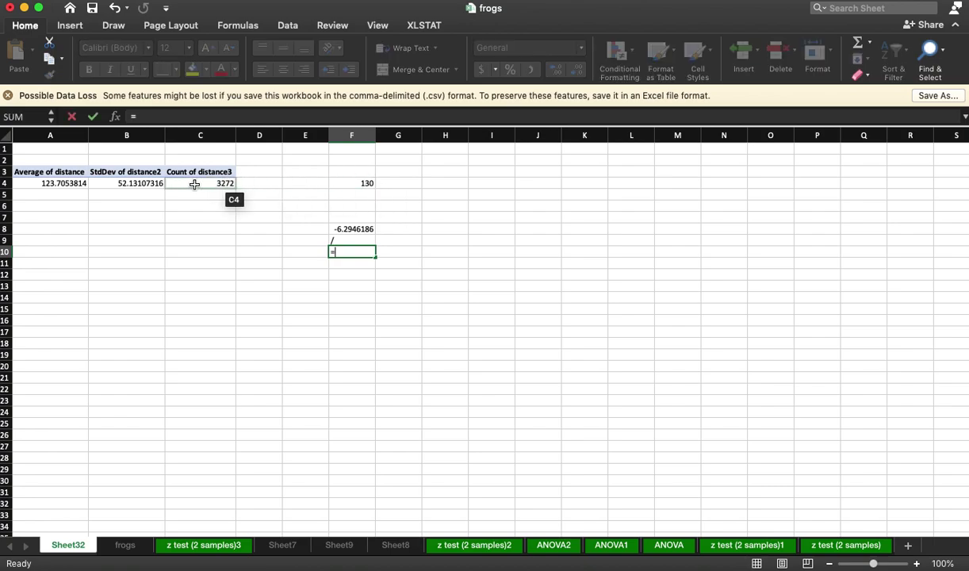
Build the F10 formula from B4 ^/SQRT(C4), accepting Excel's correction to get 1.66085E+98.
left_click(149, 188)
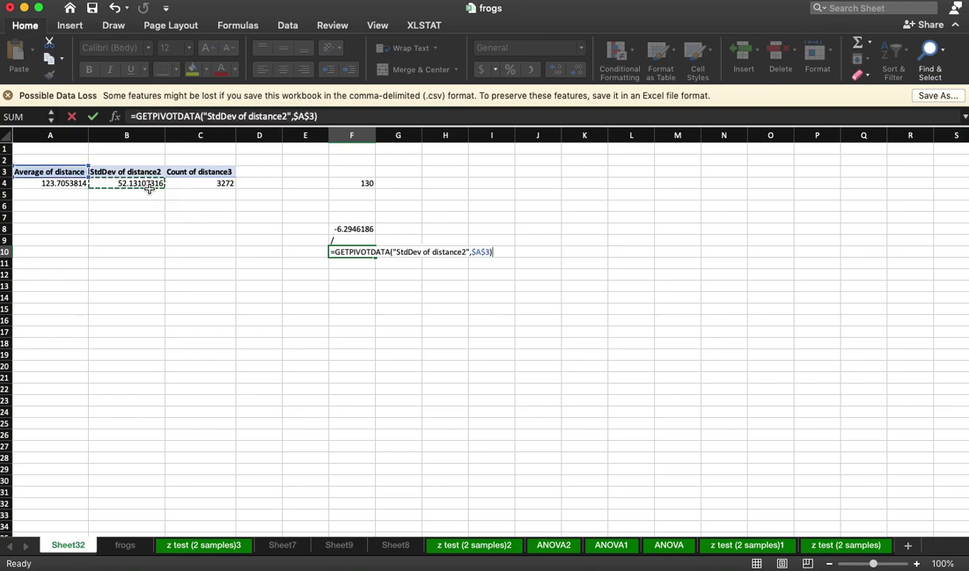
type("^")
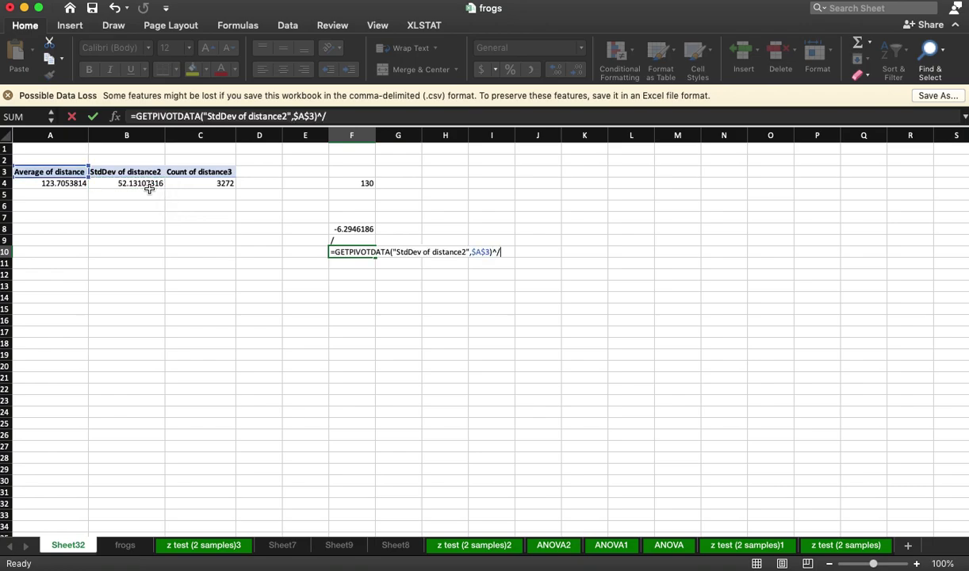
type("/sqrt")
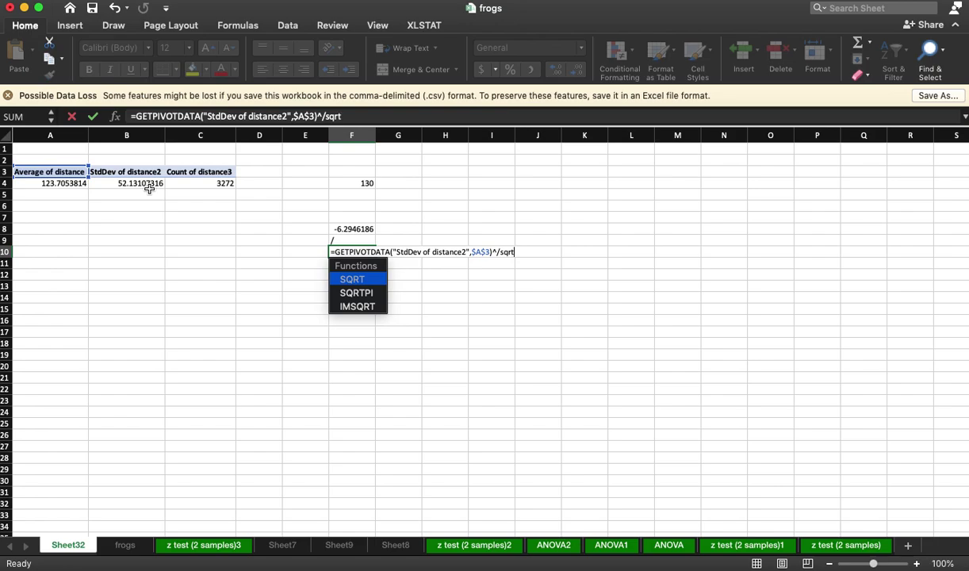
type("(")
left_click(198, 183)
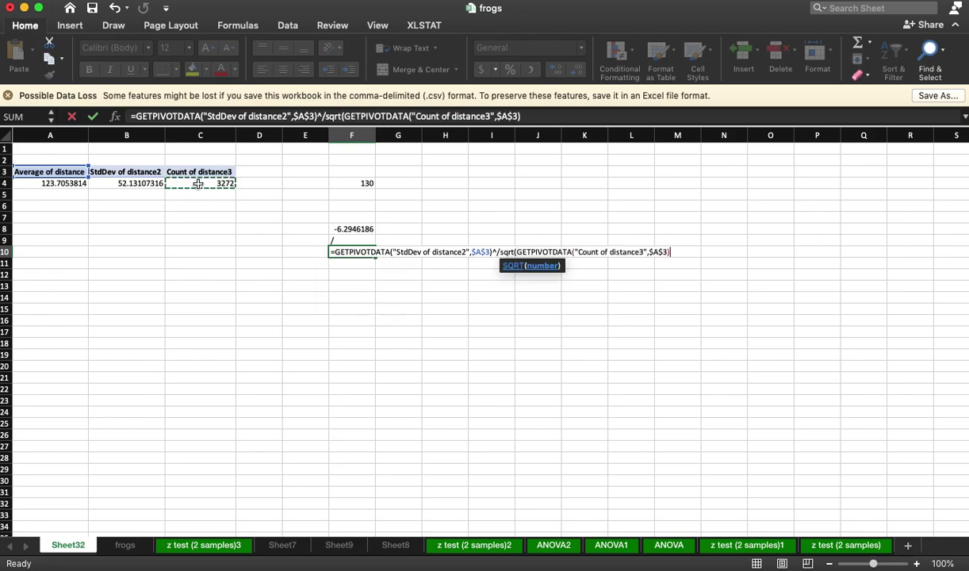
type(")")
key("Return")
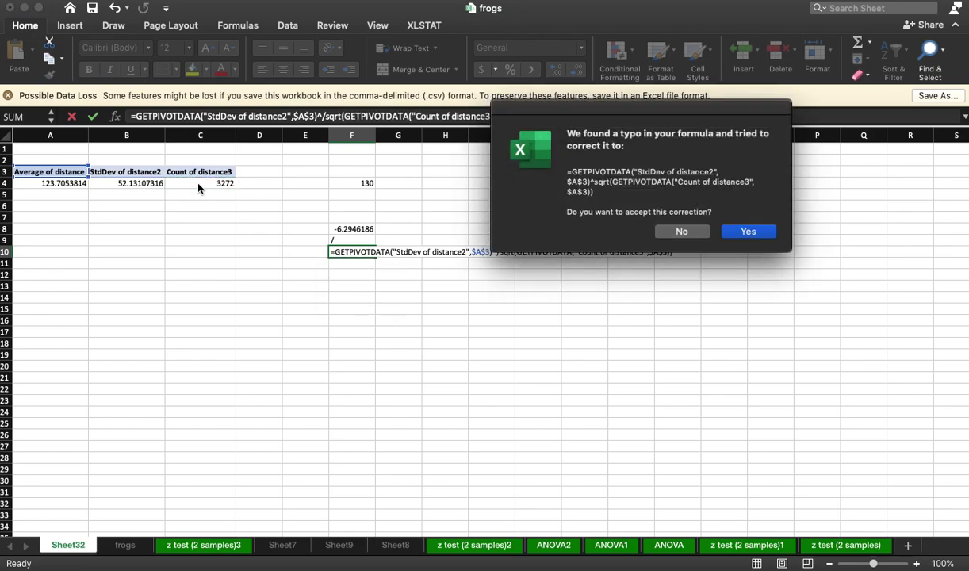
key("Return")
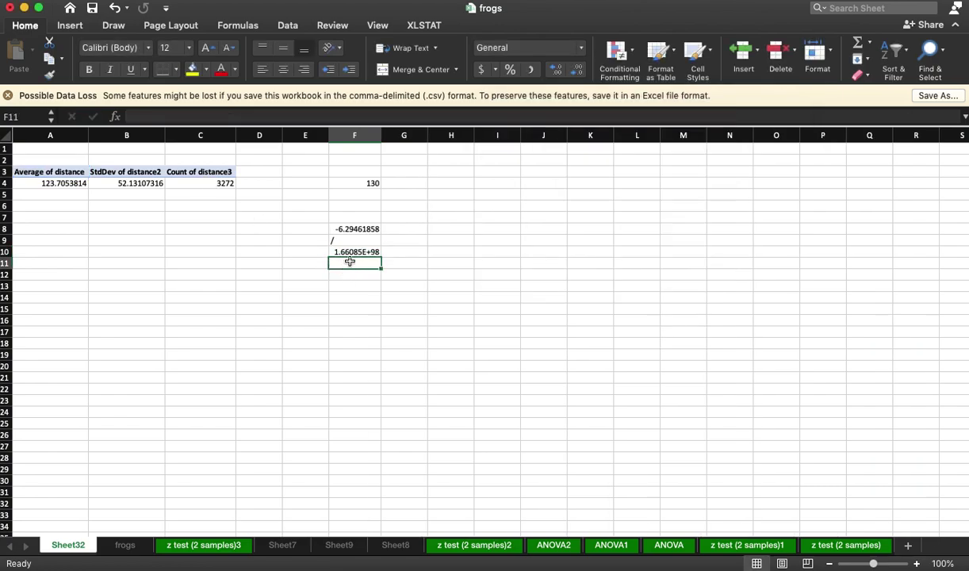
Enter the z-score formula =F8/F10 in cell F11.
type("=")
left_click(350, 230)
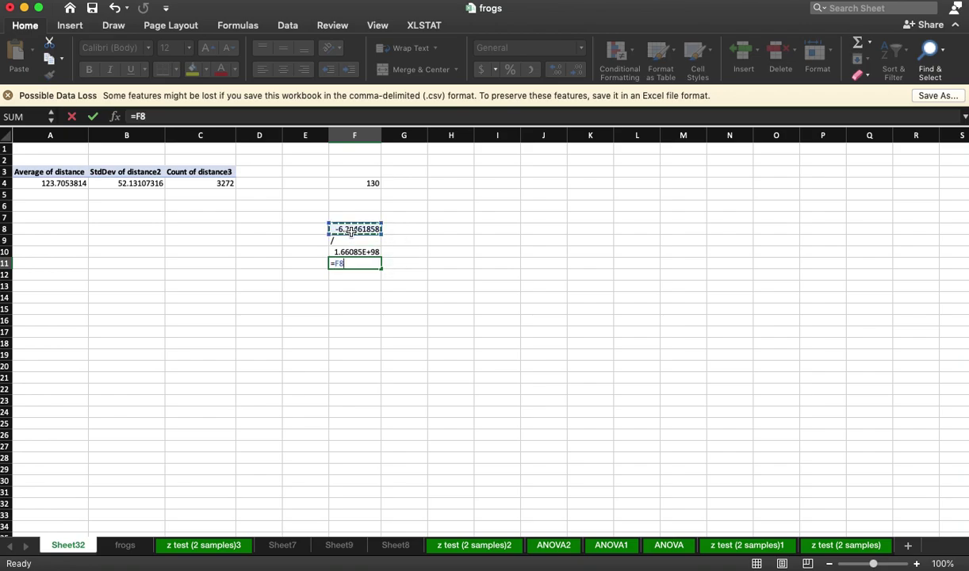
type("/")
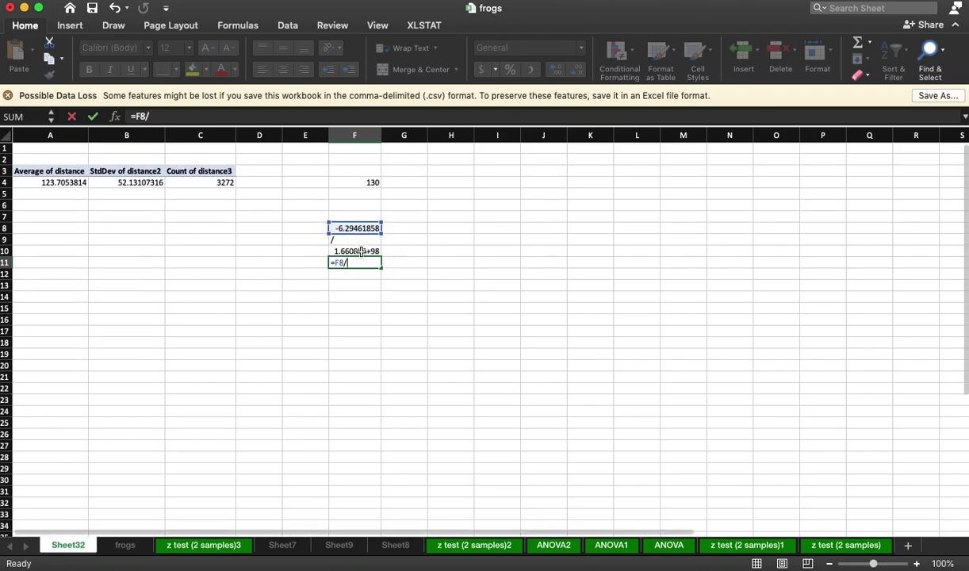
left_click(353, 251)
key("Return")
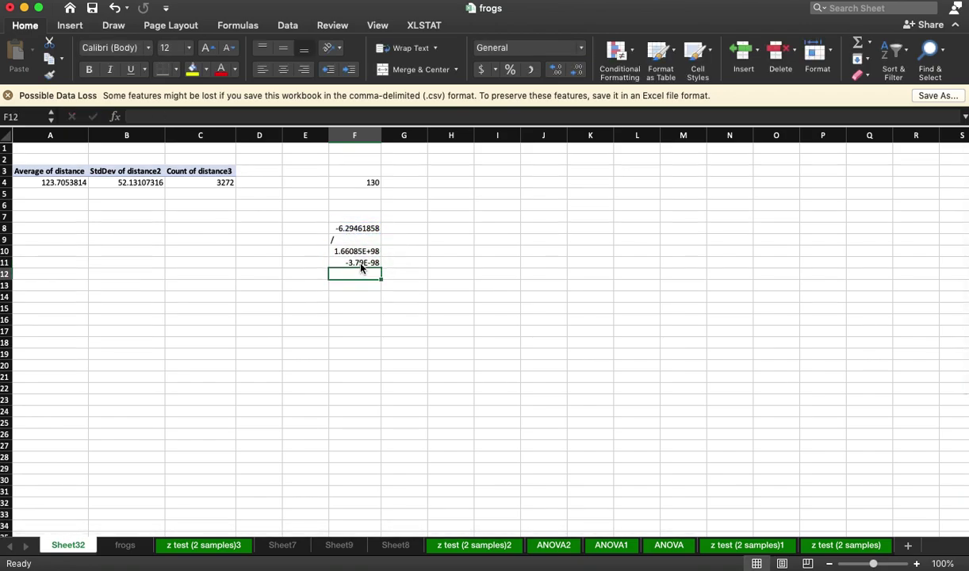
left_click(349, 262)
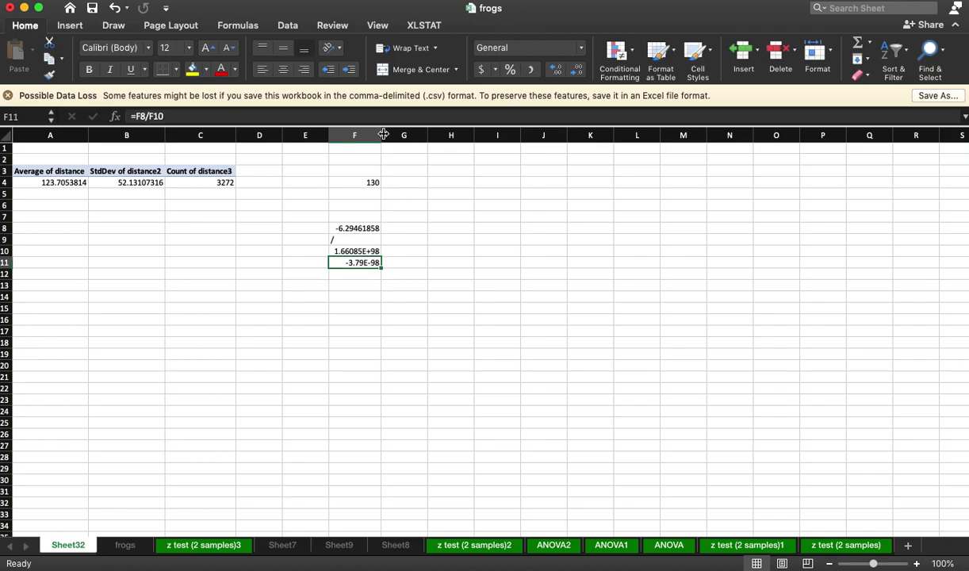
Widen column F and fix F10 to StdDev^2/SQRT(Count), giving 47.5101808 and z -0.132489889.
left_click_drag(384, 135, 410, 135)
left_click(392, 254)
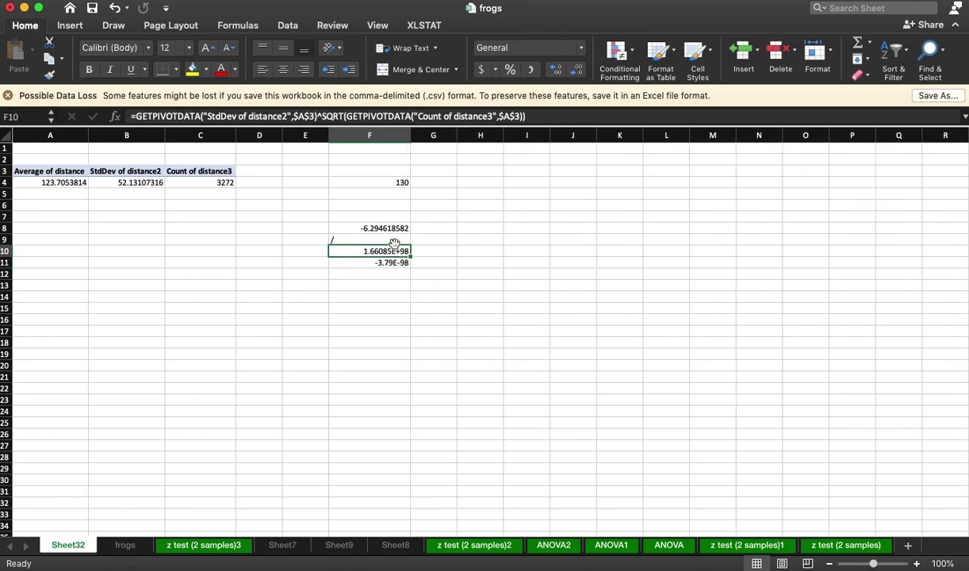
left_click(315, 115)
type("2/")
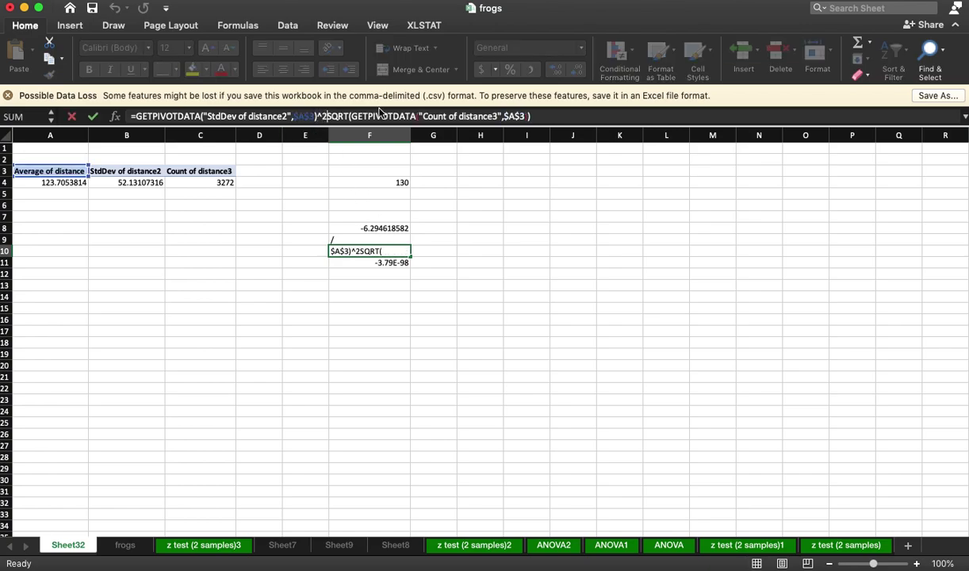
key("Return")
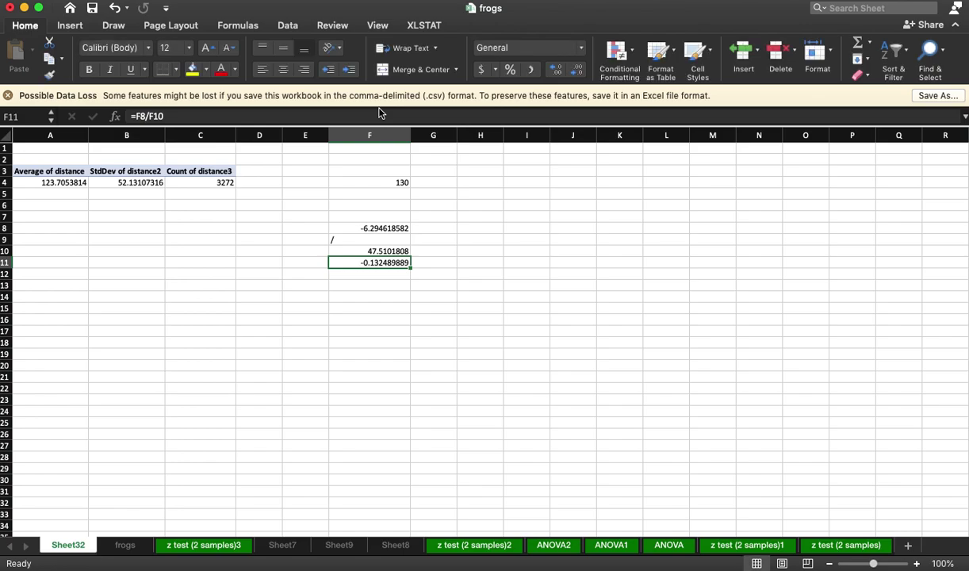
left_click(388, 251)
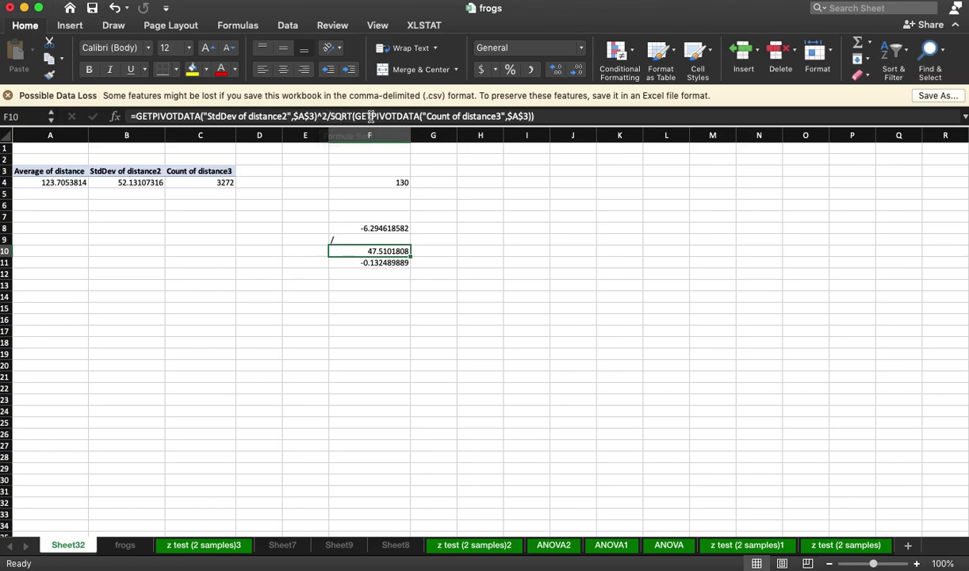
left_click(382, 276)
Label the z-score by typing 'z' in cell E11.
key("Up")
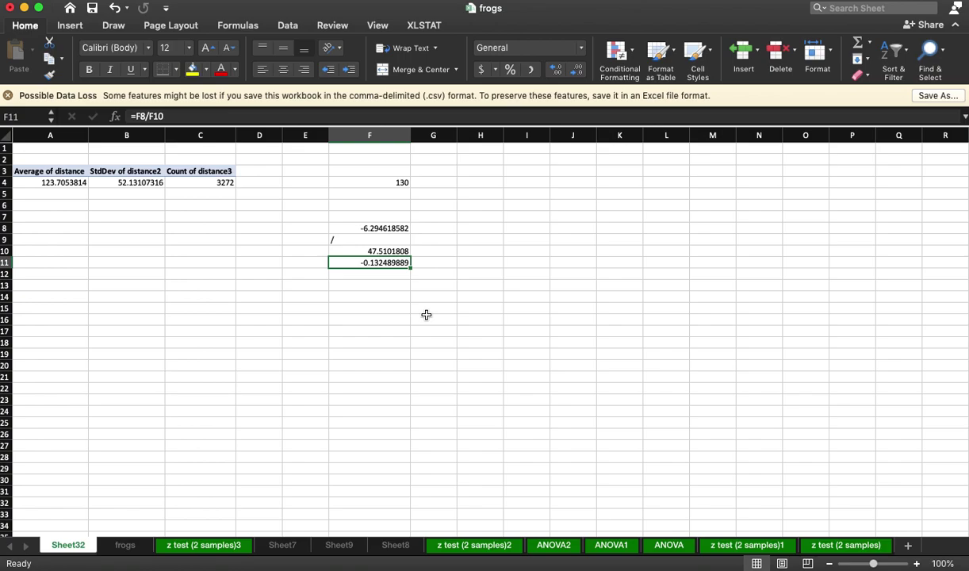
left_click(302, 260)
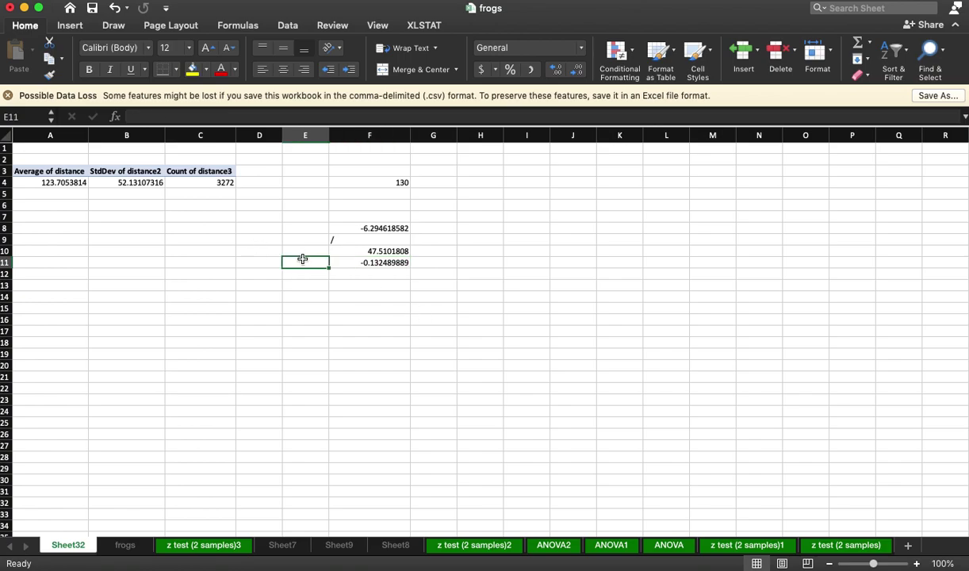
type("z")
key("Return")
Enter the critical value 1.96 in G12, then review the z formula and mean 130.
left_click(443, 258)
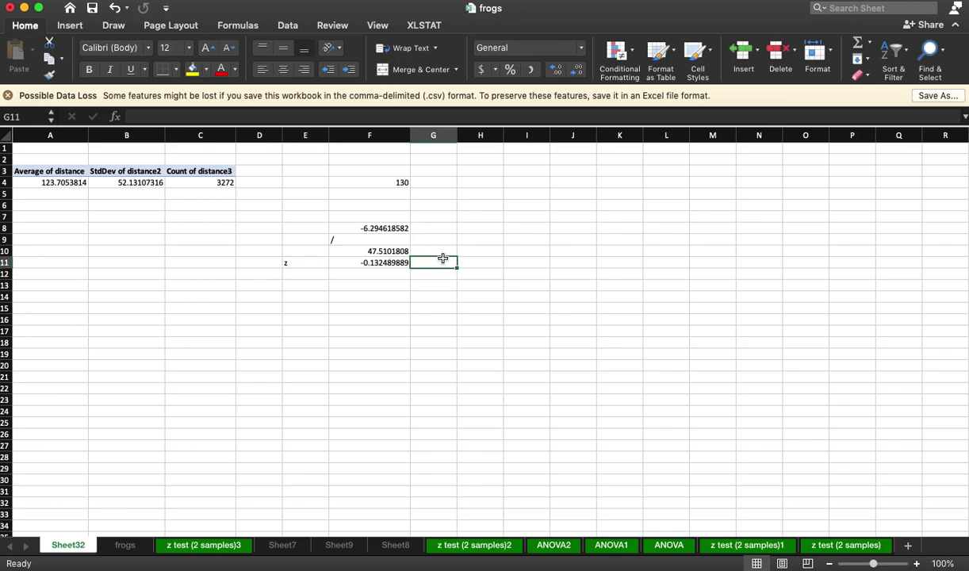
key("Return")
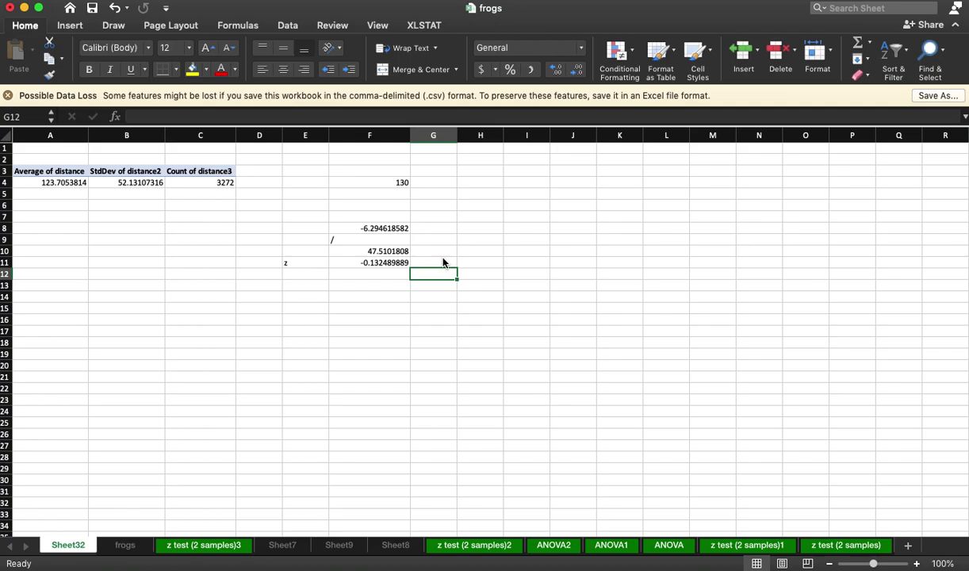
type("1.96")
key("Return")
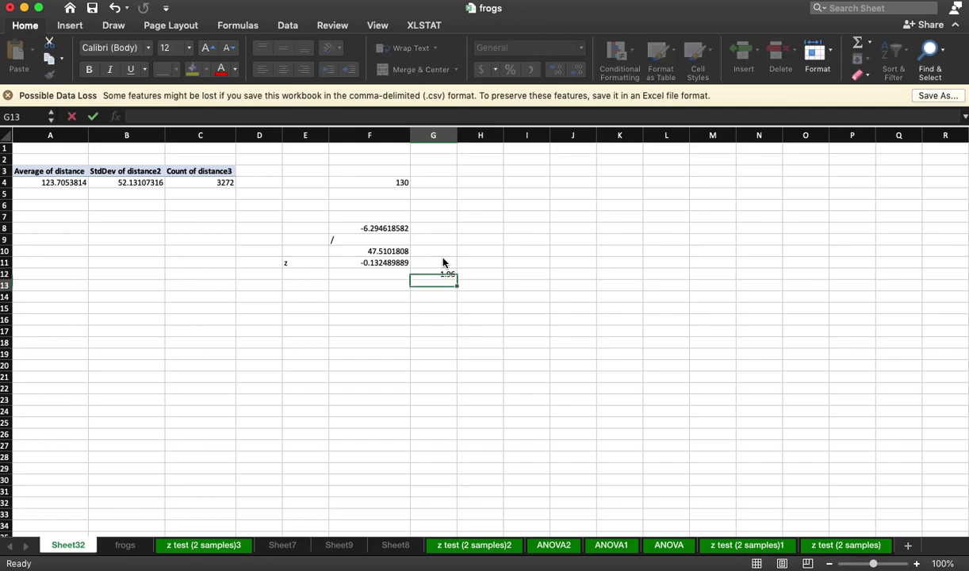
left_click(389, 263)
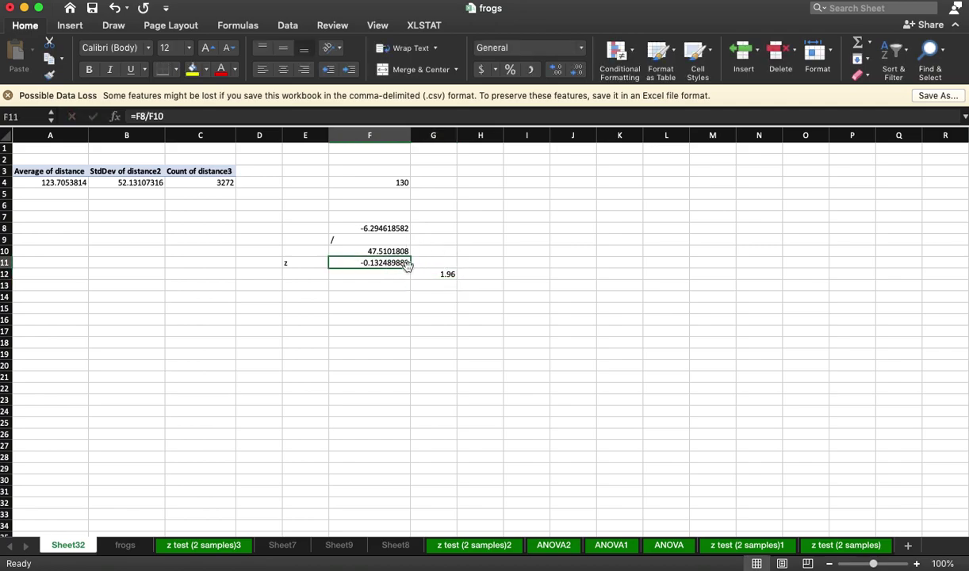
left_click(428, 275)
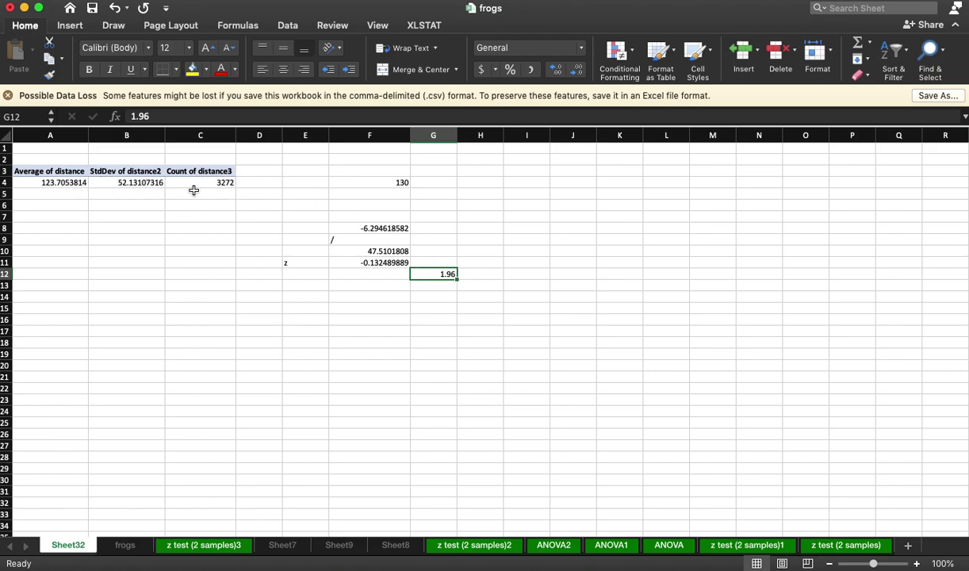
left_click(371, 180)
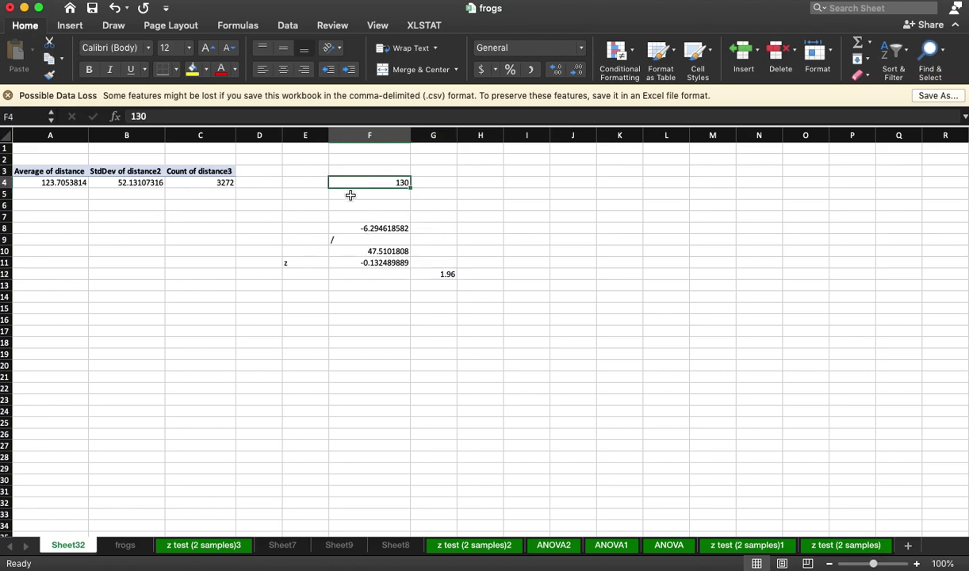
left_click(330, 295)
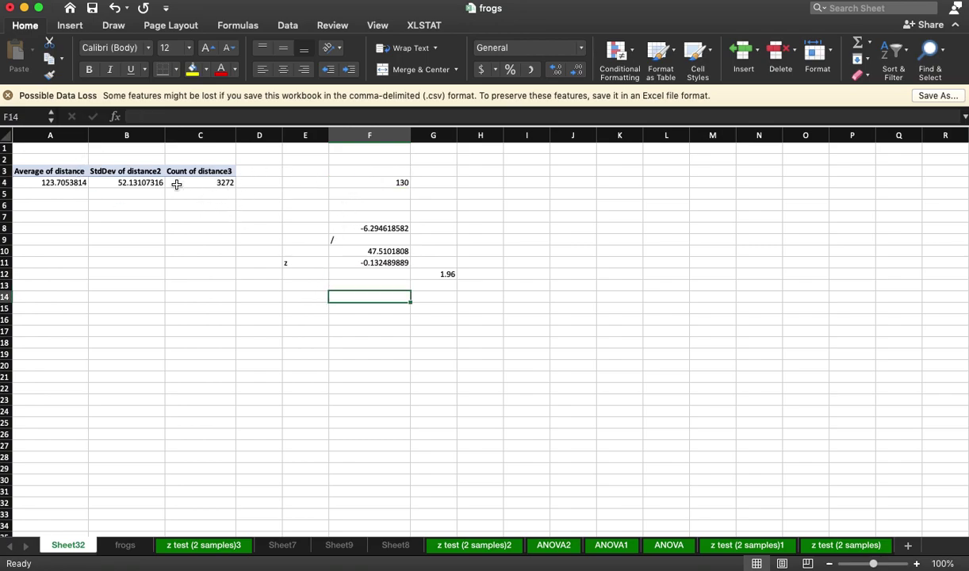
Add frog_type to the pivot rows, showing pro averaging 135.8275637 and rental 79.75309492.
left_click(112, 176)
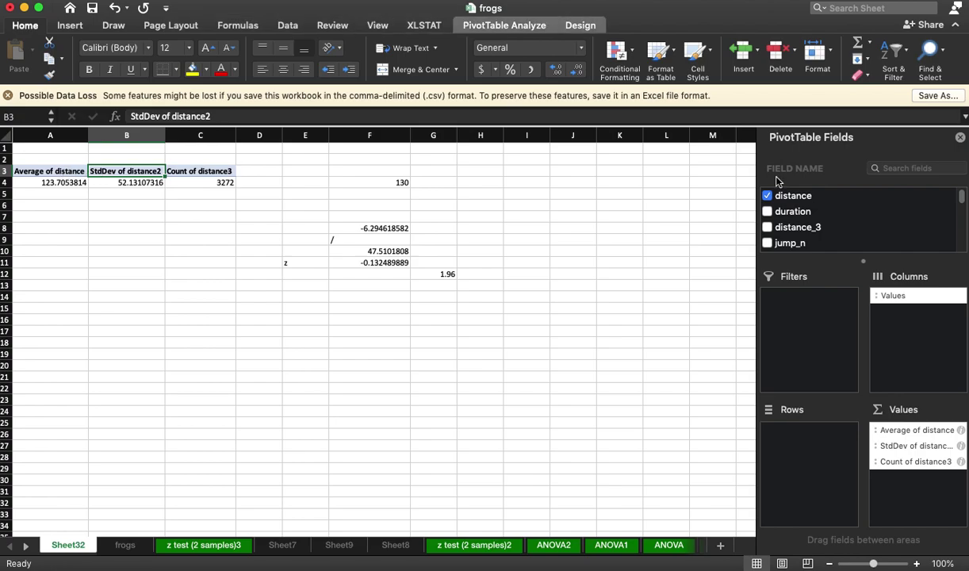
scroll(836, 228, "down", 2)
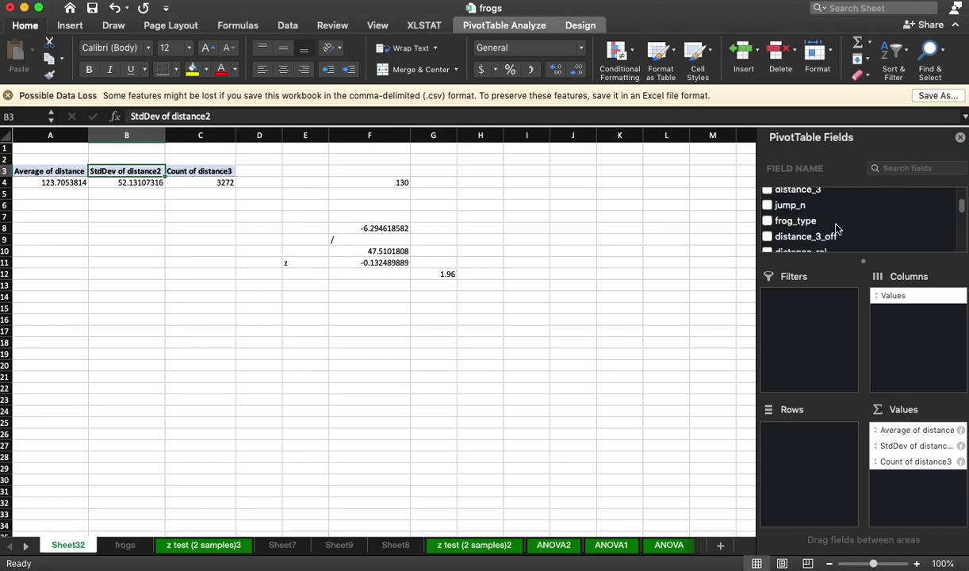
scroll(836, 229, "down", 6)
scroll(839, 229, "up", 10)
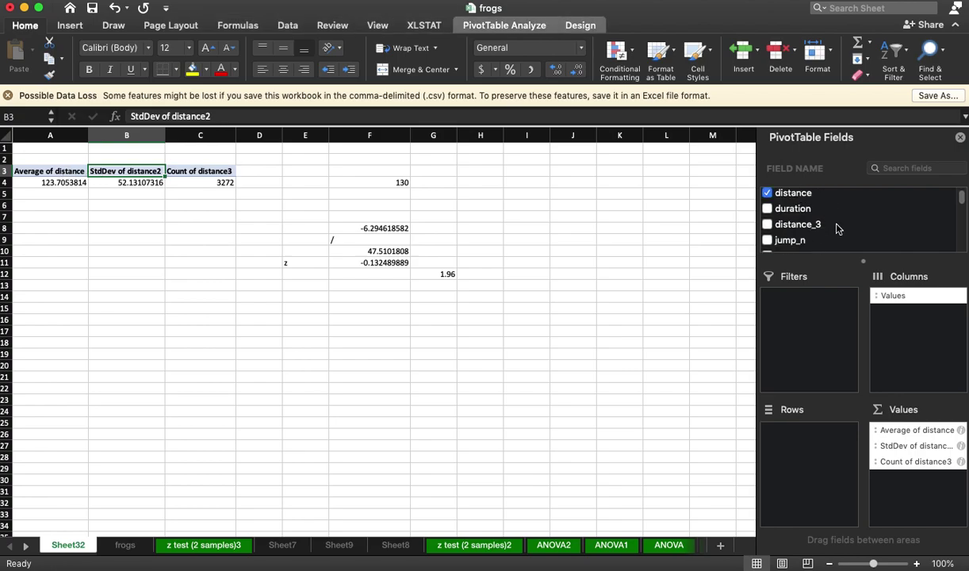
scroll(837, 229, "down", 1)
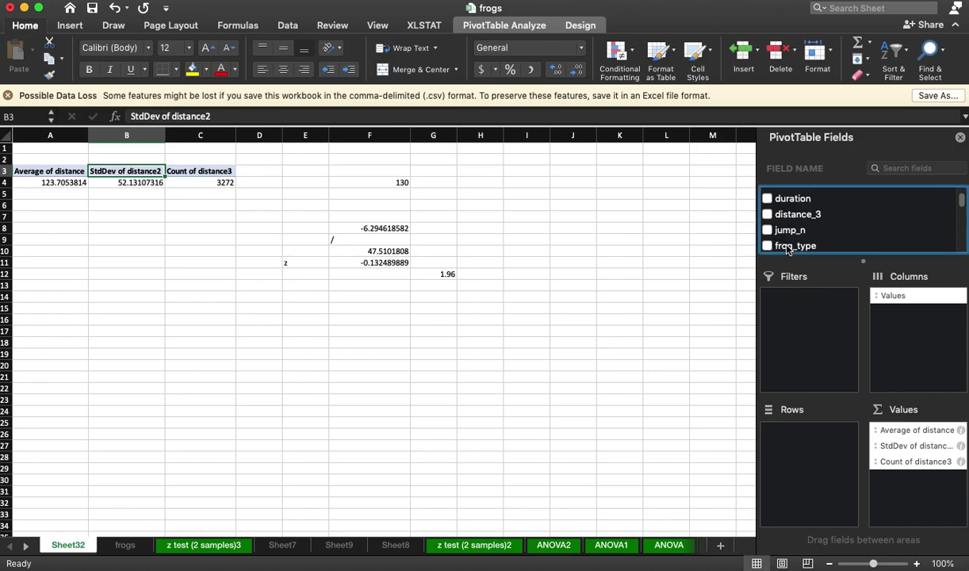
left_click_drag(788, 250, 812, 445)
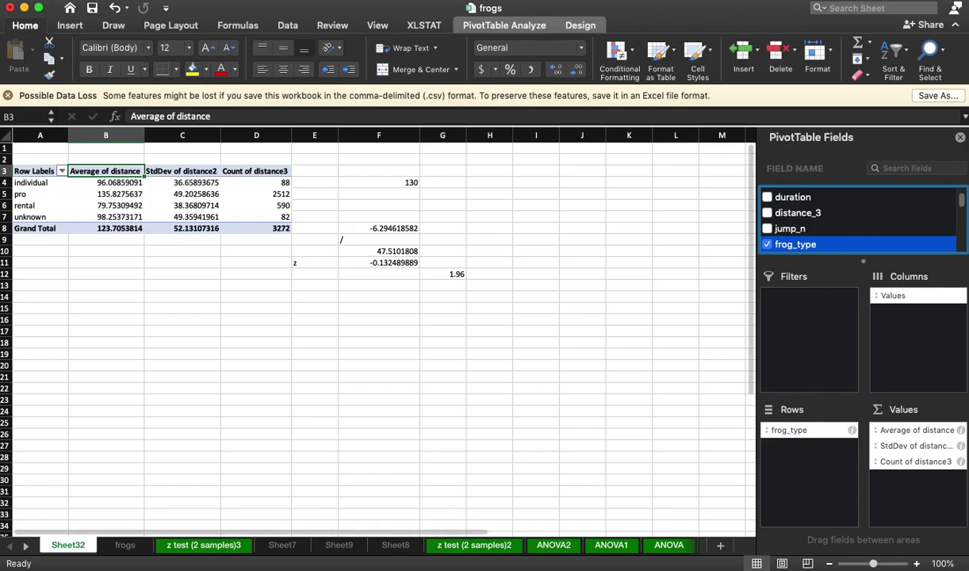
left_click(222, 296)
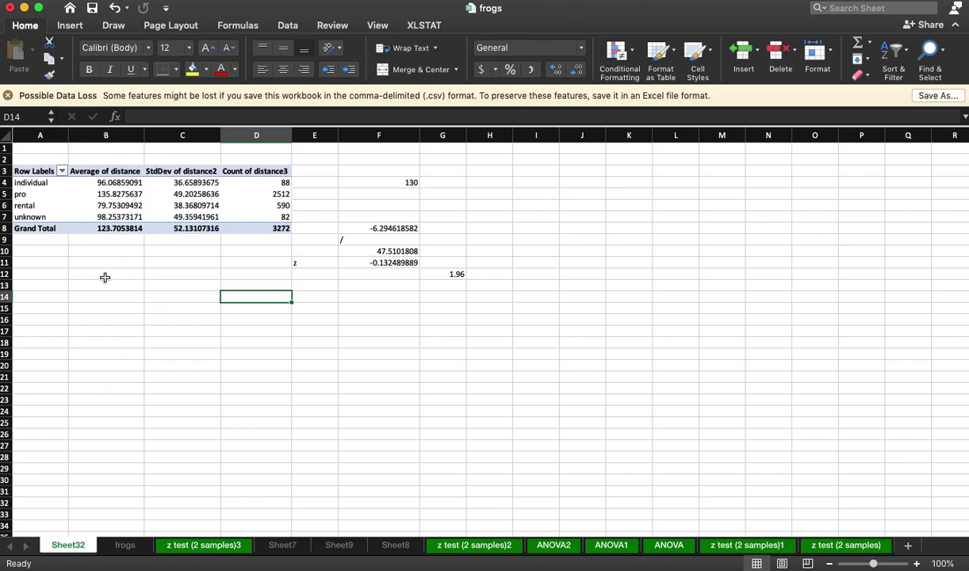
left_click_drag(101, 193, 185, 196)
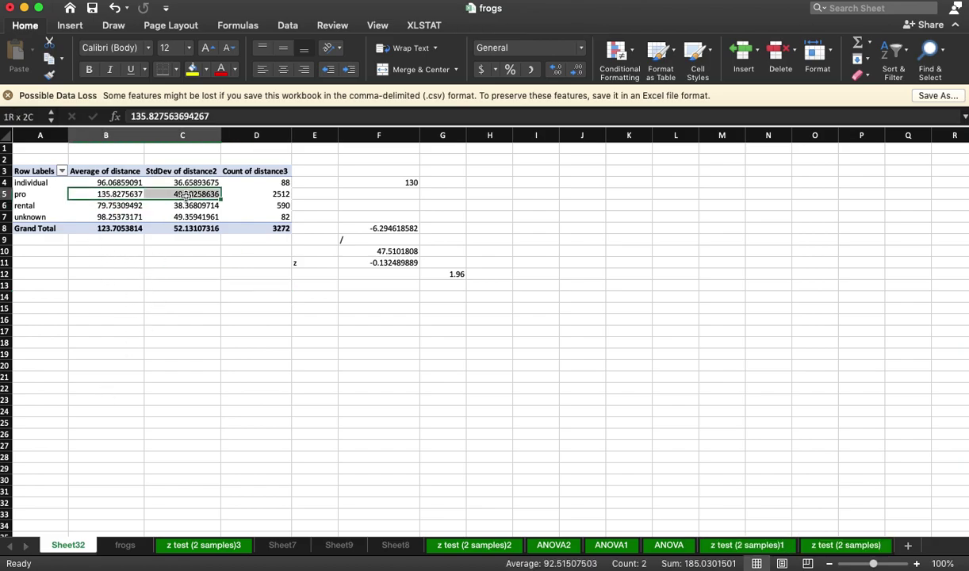
left_click_drag(104, 205, 182, 208)
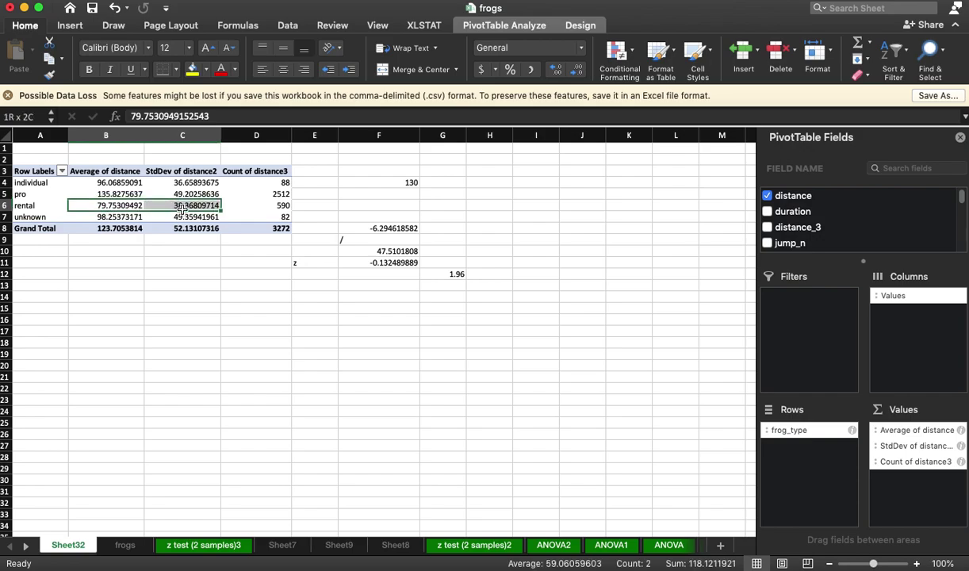
left_click(194, 305)
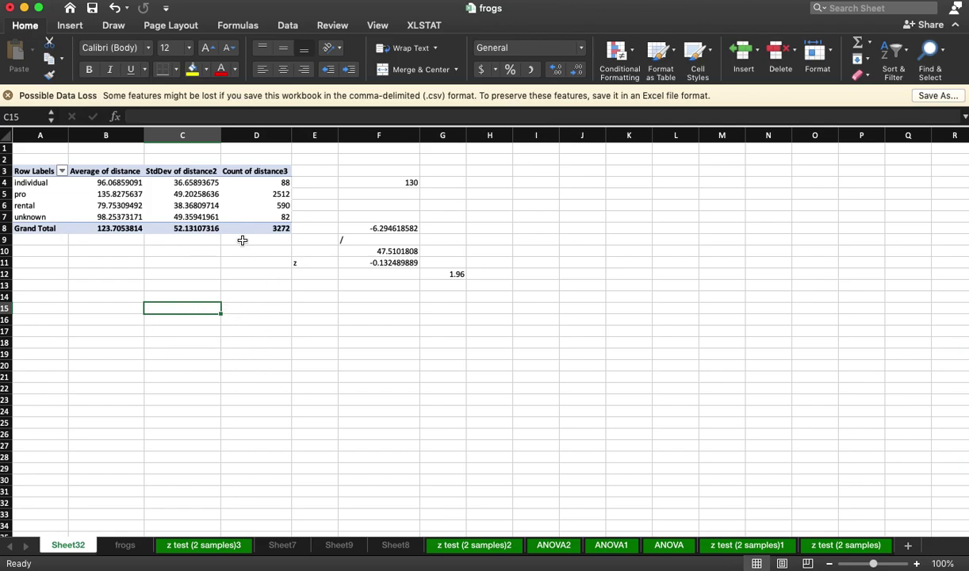
left_click(88, 194)
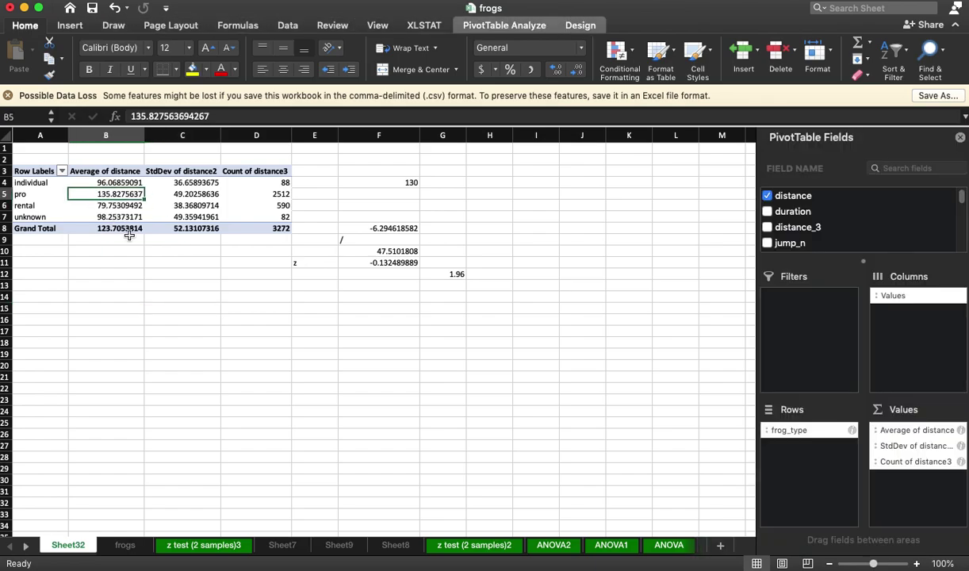
left_click(169, 310)
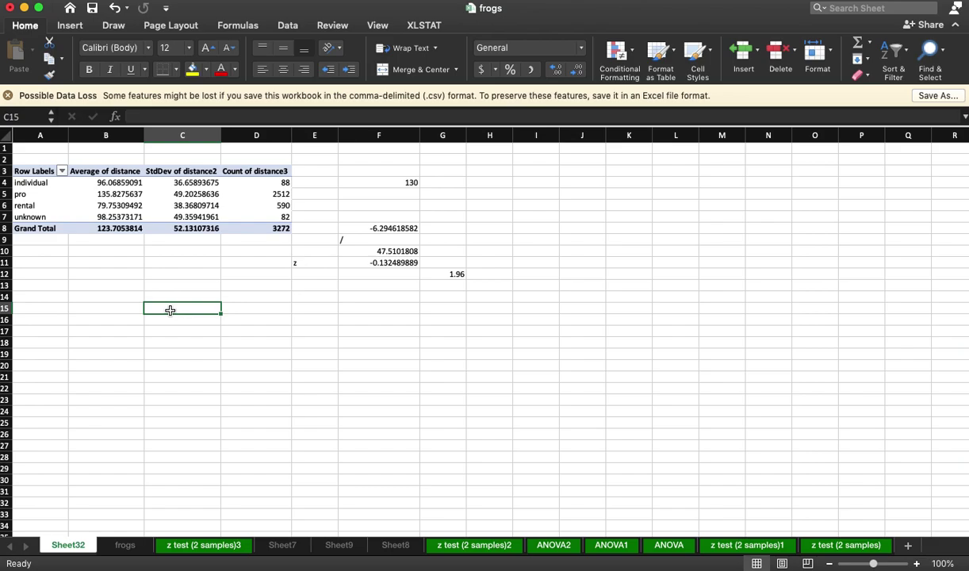
type("=")
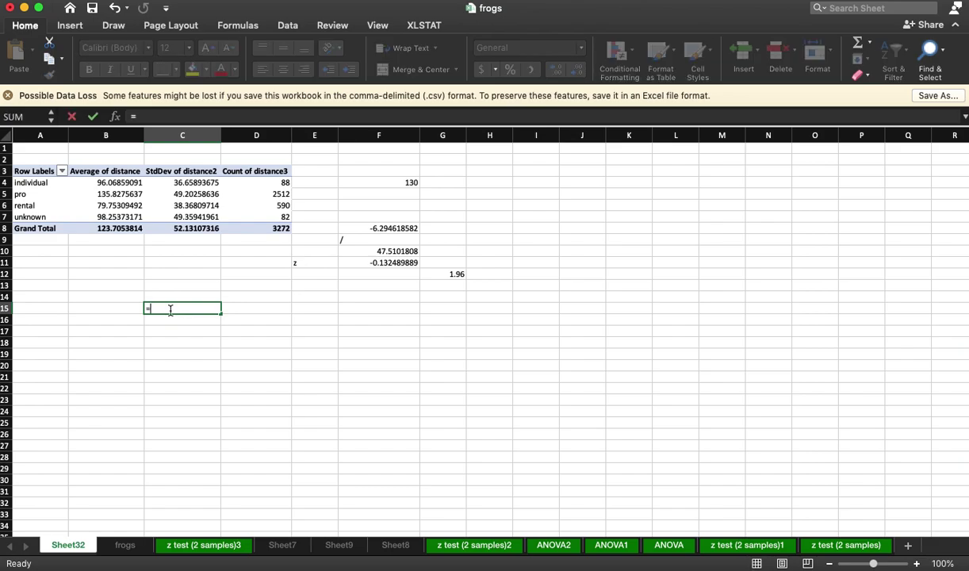
left_click(104, 194)
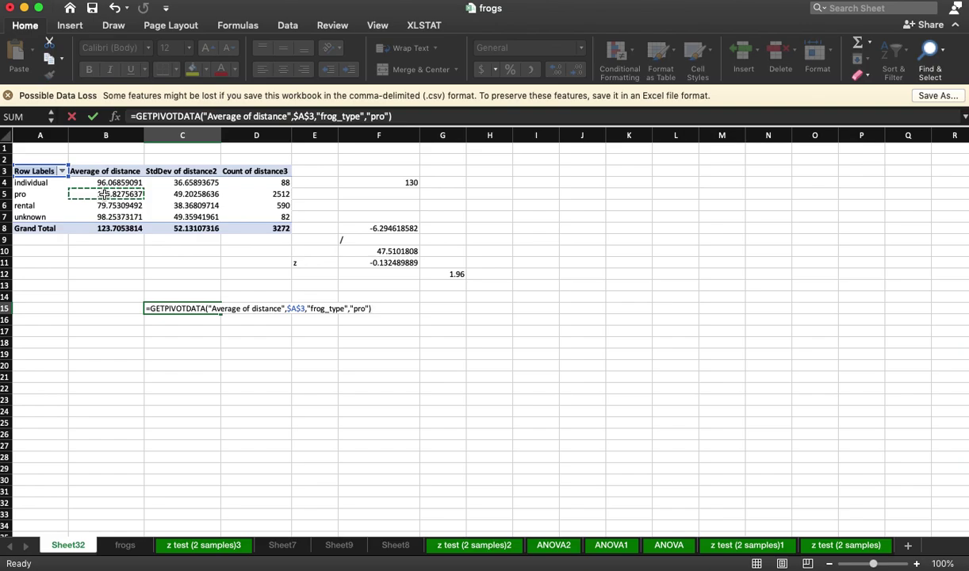
type("-")
left_click(125, 206)
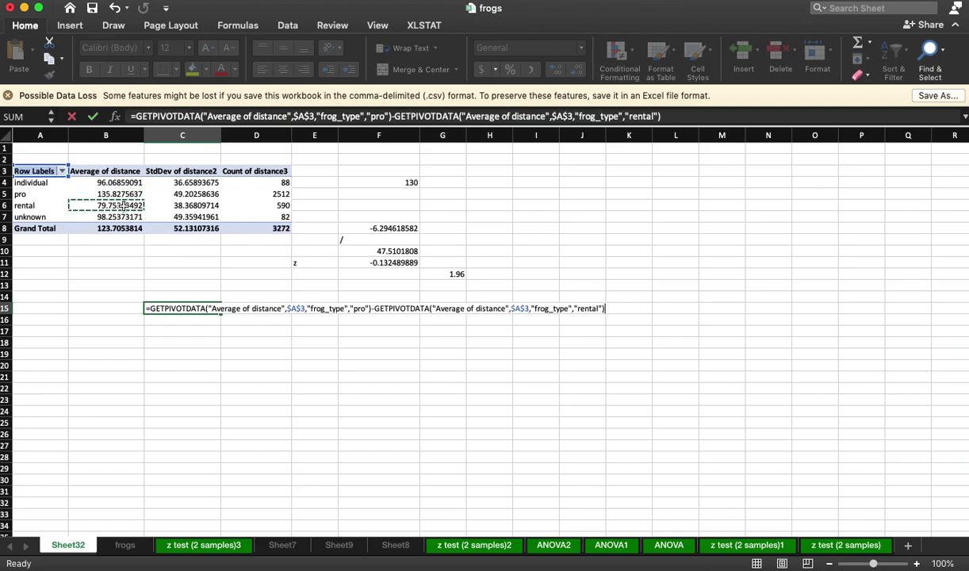
key("Return")
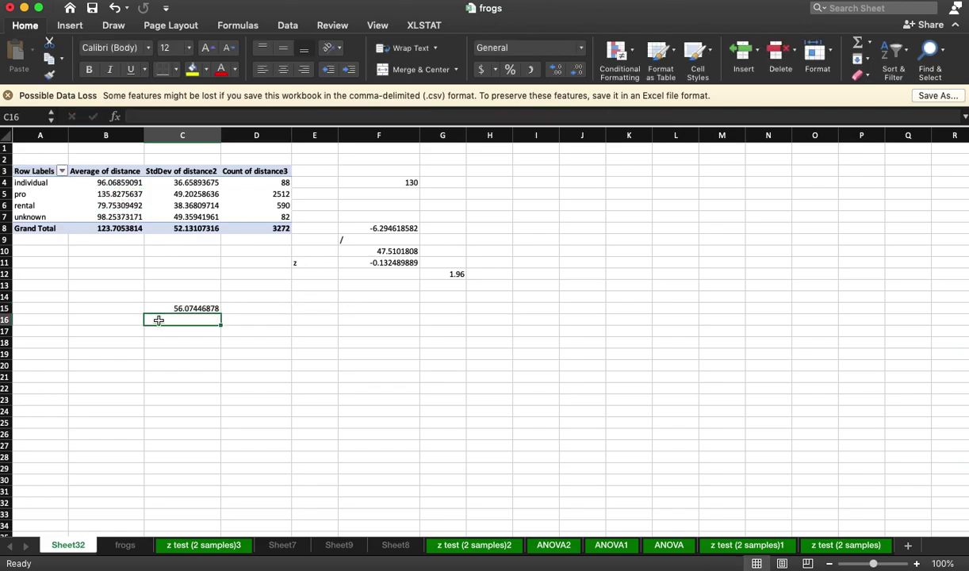
left_click(102, 308)
type("point di")
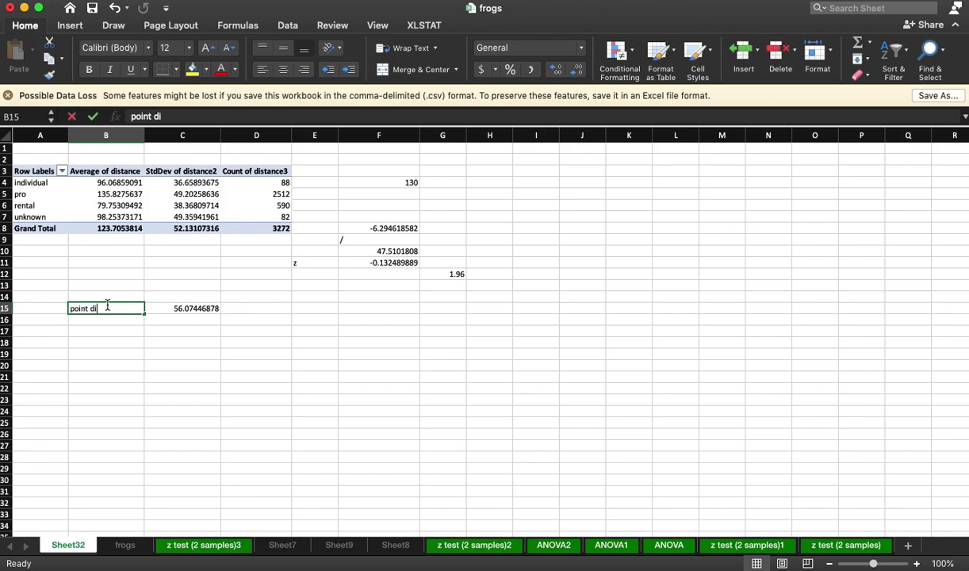
type("fference")
key("Return")
key("Return")
key("Return")
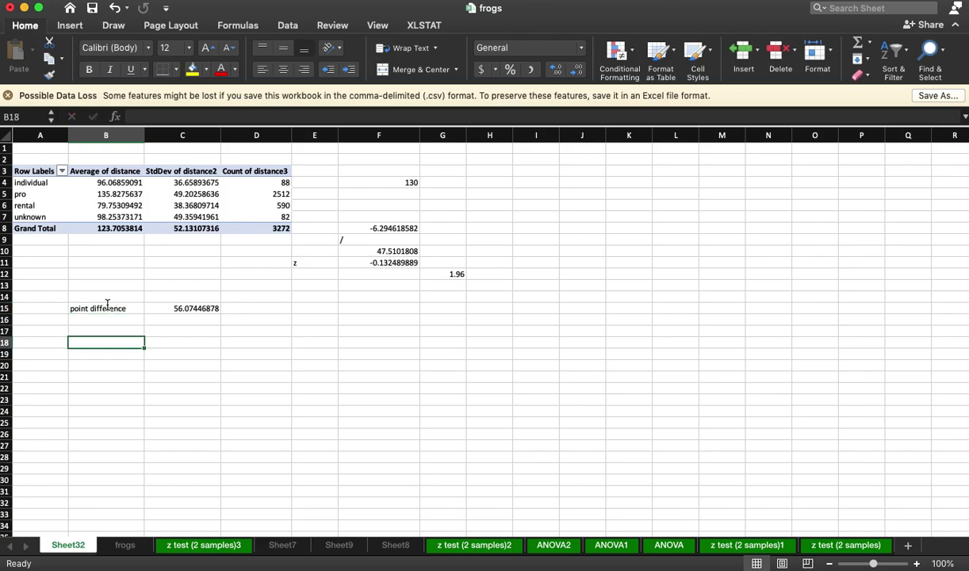
key("Up")
key("Right")
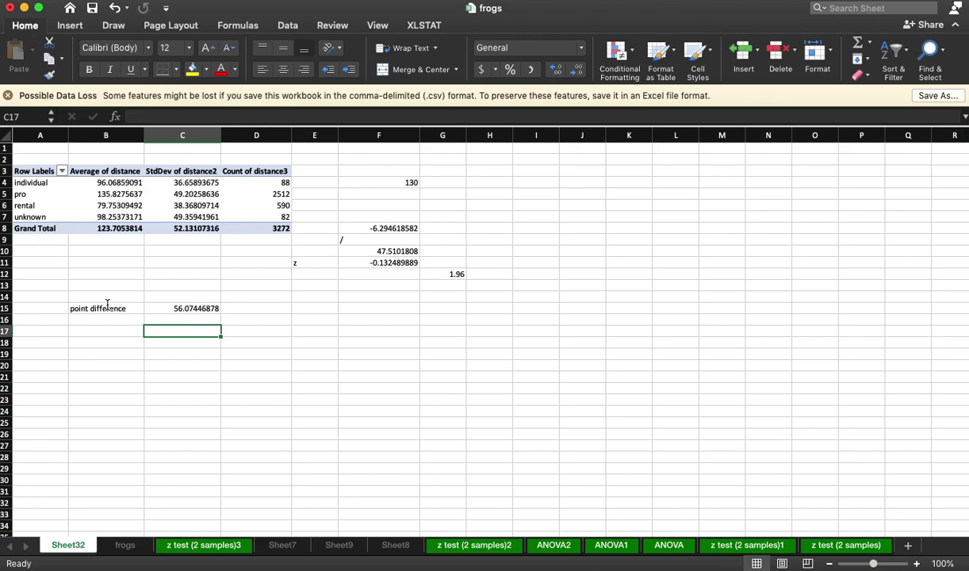
type("\\")
key("Return")
key("Return")
key("Return")
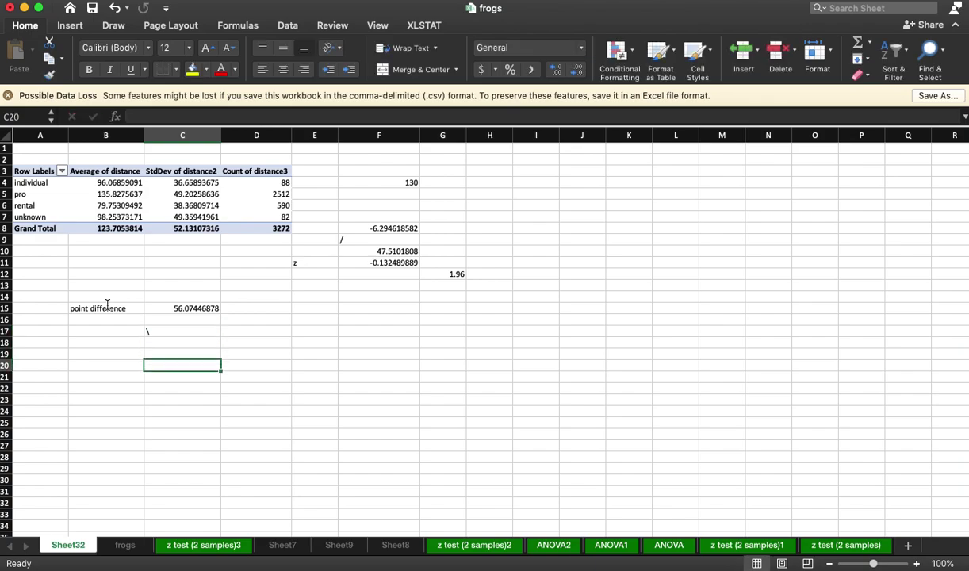
Enter =C5^2/D5 in C20, repairing the auto-corrected formula, so it shows 0.963731889.
type("=")
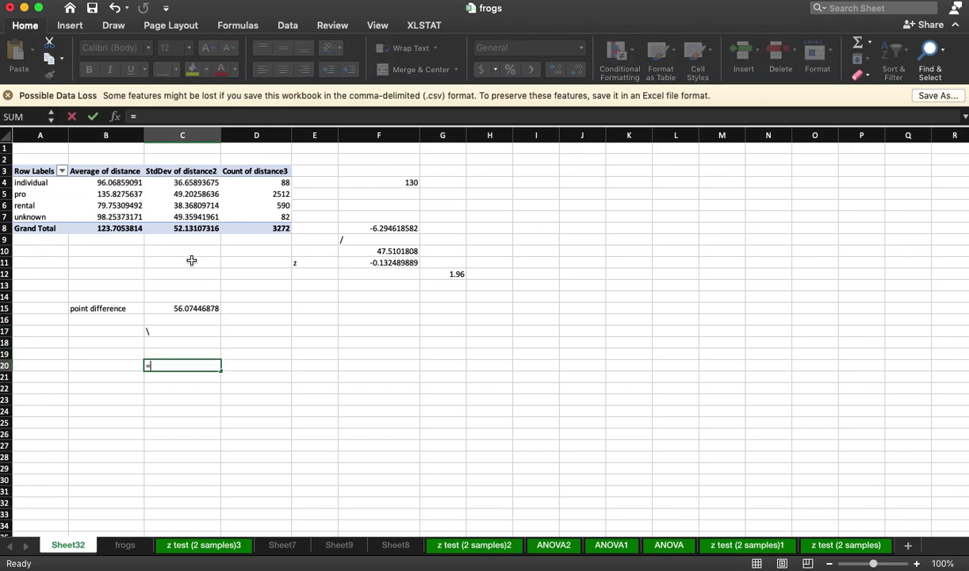
left_click(197, 195)
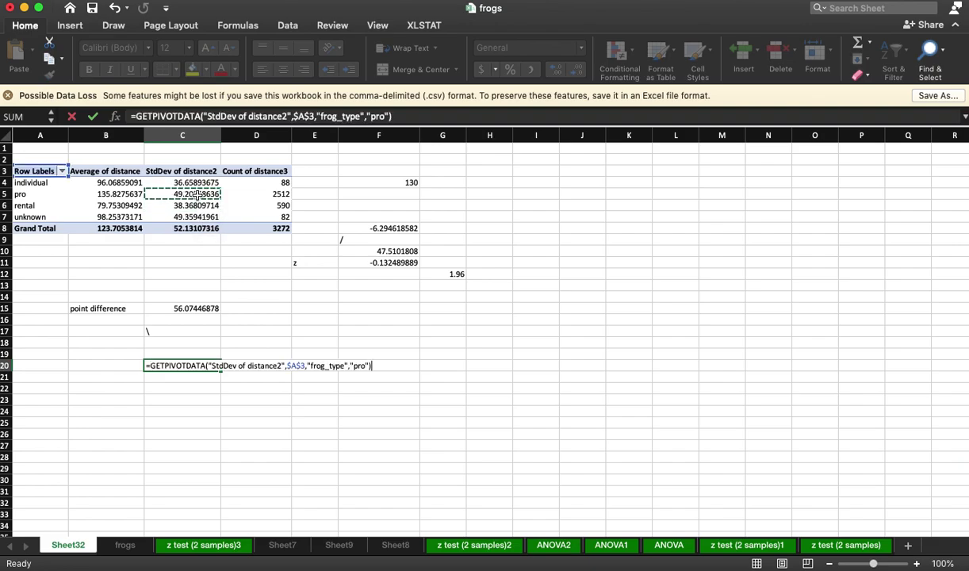
type("^/")
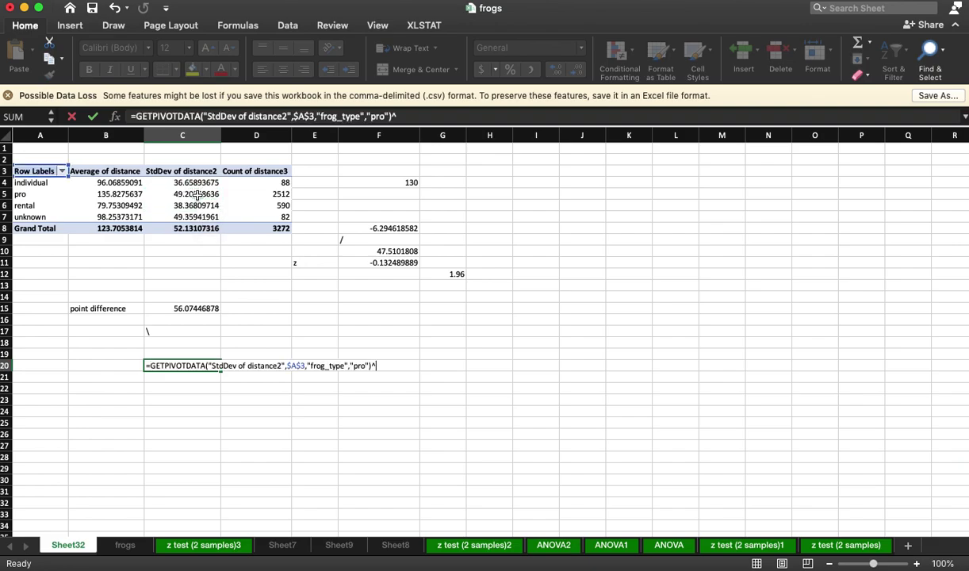
left_click(260, 194)
key("Return")
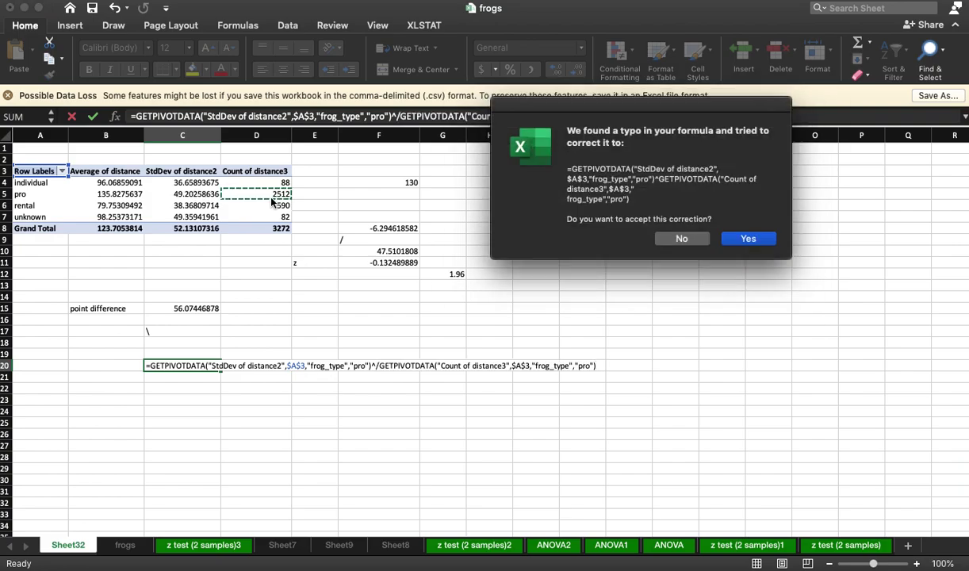
key("Return")
key("Up")
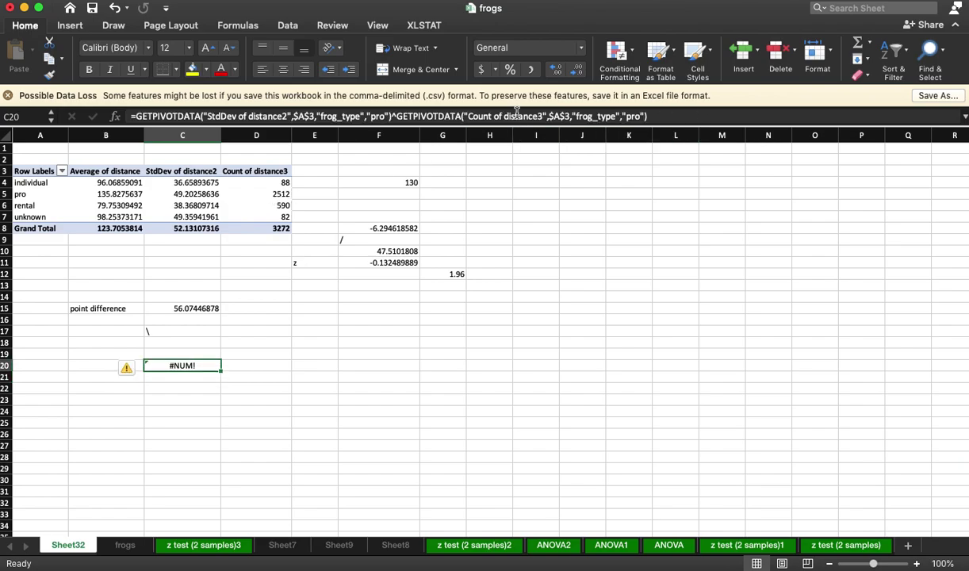
left_click(394, 116)
type("2")
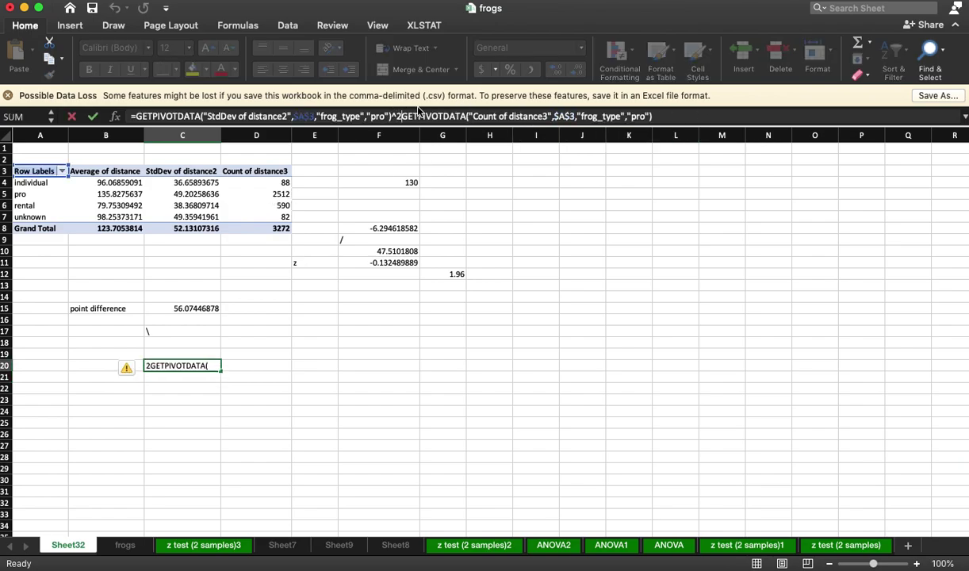
type("/")
key("Return")
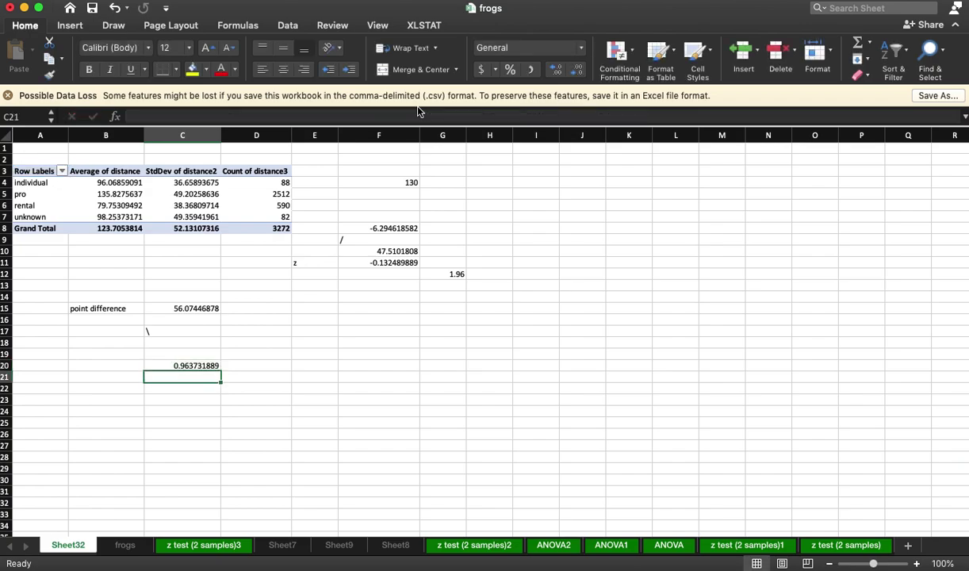
left_click(256, 364)
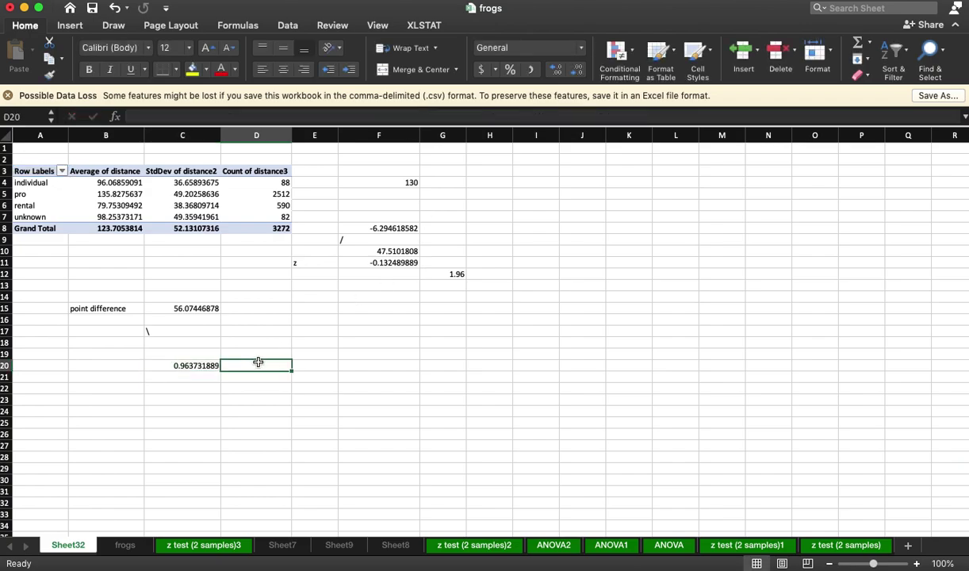
Enter =C6^2/D6 in D20 for the rental term, giving 2.495103184.
type("=")
left_click(195, 207)
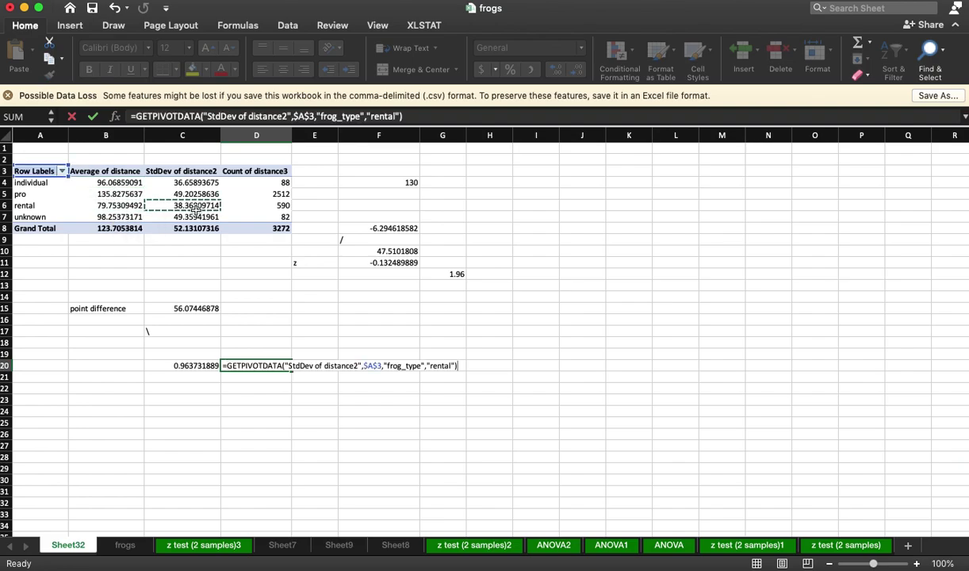
type("^2/")
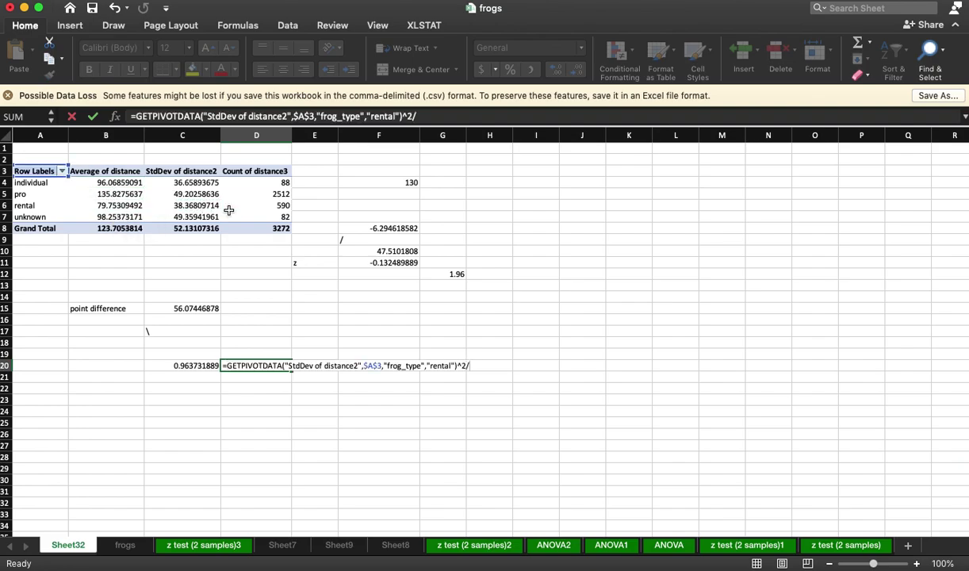
left_click(266, 205)
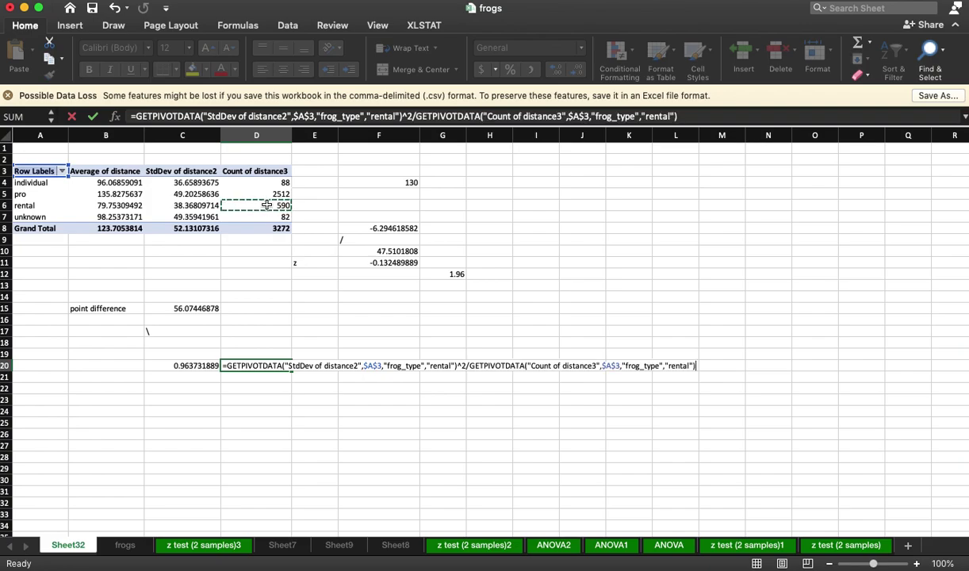
key("Return")
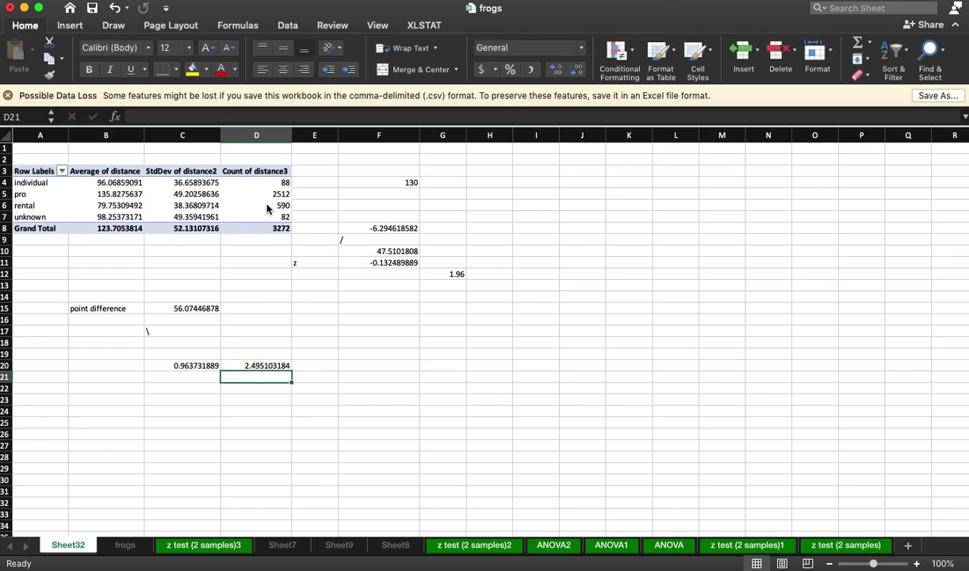
key("Down")
key("Left")
Sum the two variance terms with =C20+D20 in C22, giving 3.458835072.
type("=")
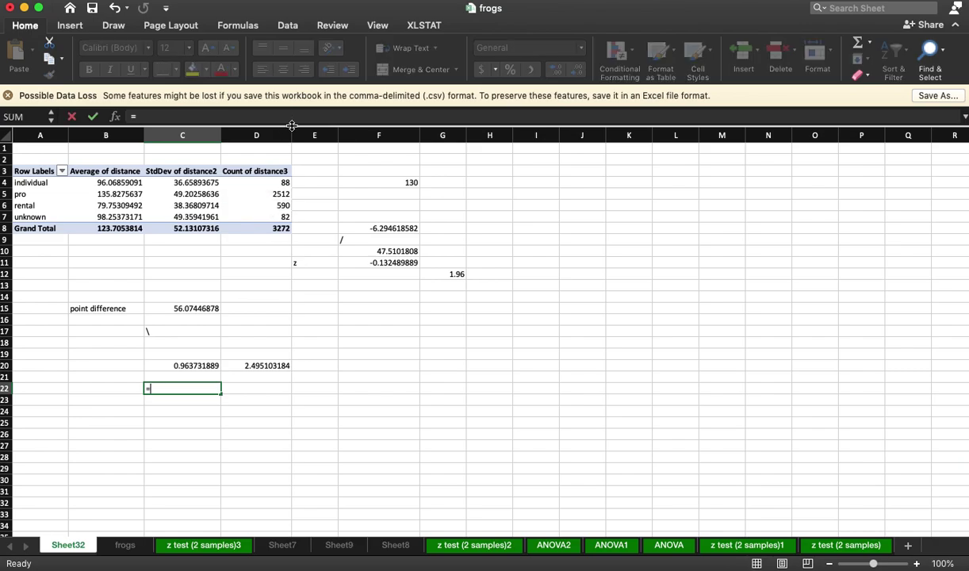
left_click(171, 364)
type("+")
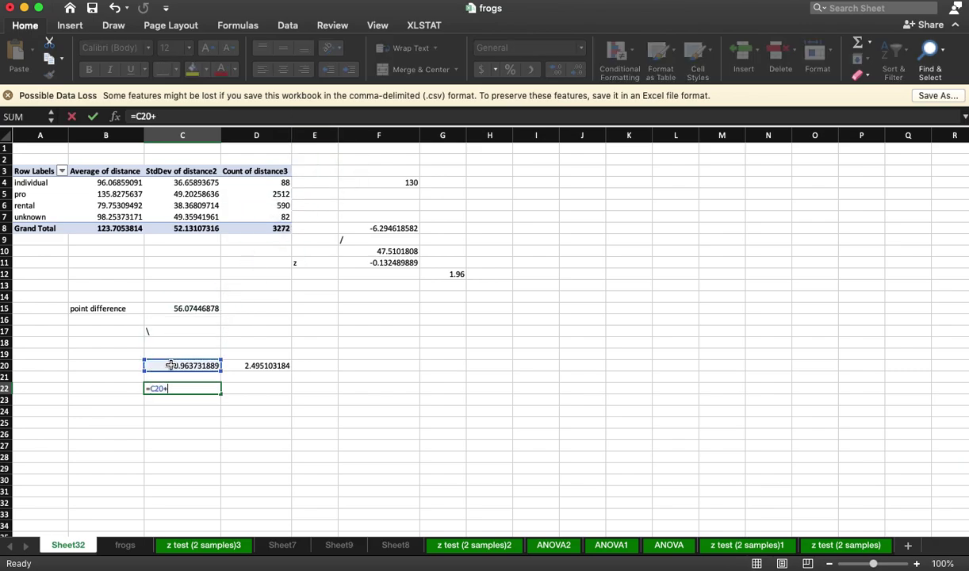
left_click(262, 363)
key("Return")
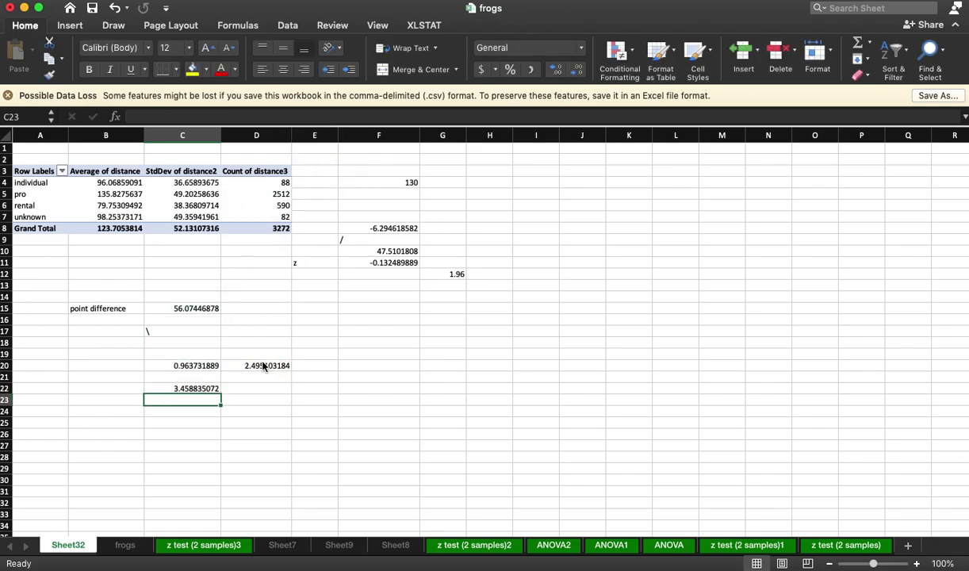
Put the standard error =SQRT(C22) in C24, giving 1.859794363.
key("Return")
type("=sqrt(")
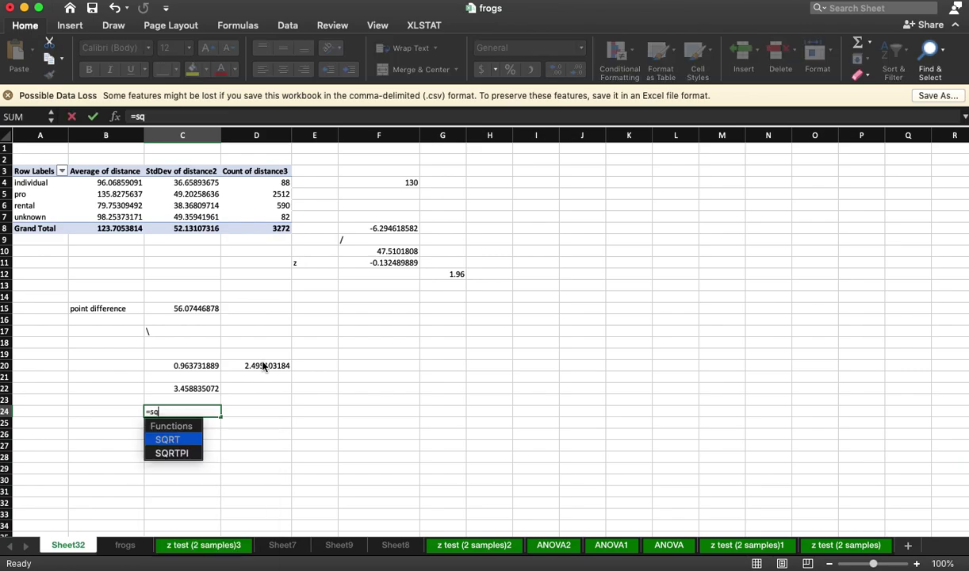
left_click(190, 390)
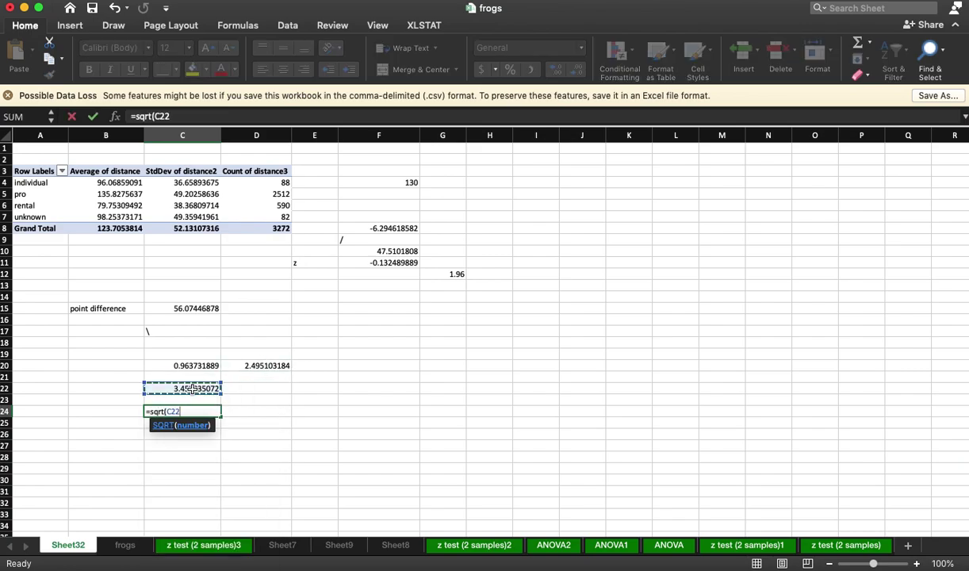
key("Return")
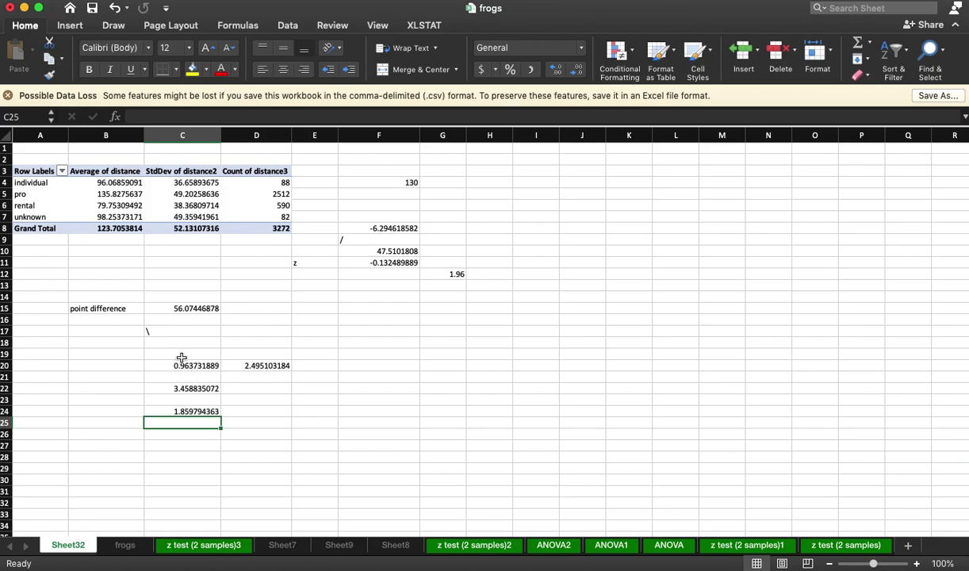
left_click(188, 411)
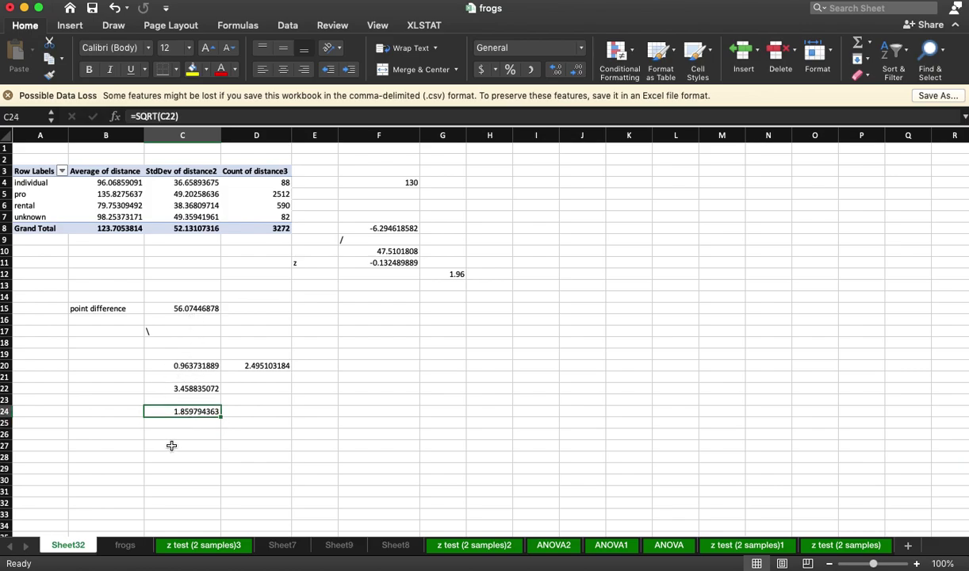
left_click(179, 435)
Enter the z-score =C15/C24 in C26, giving 30.15089727.
type("=")
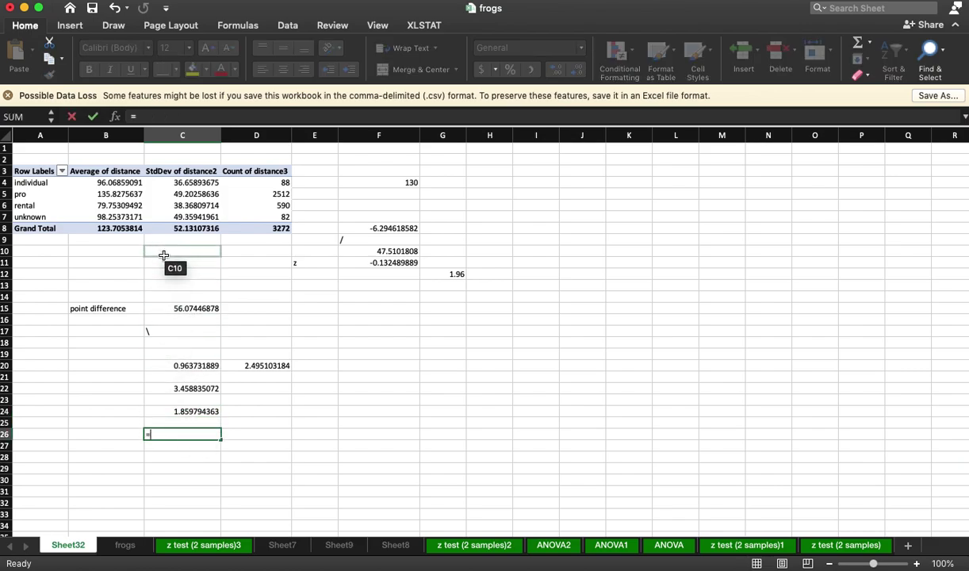
left_click(185, 308)
type("/")
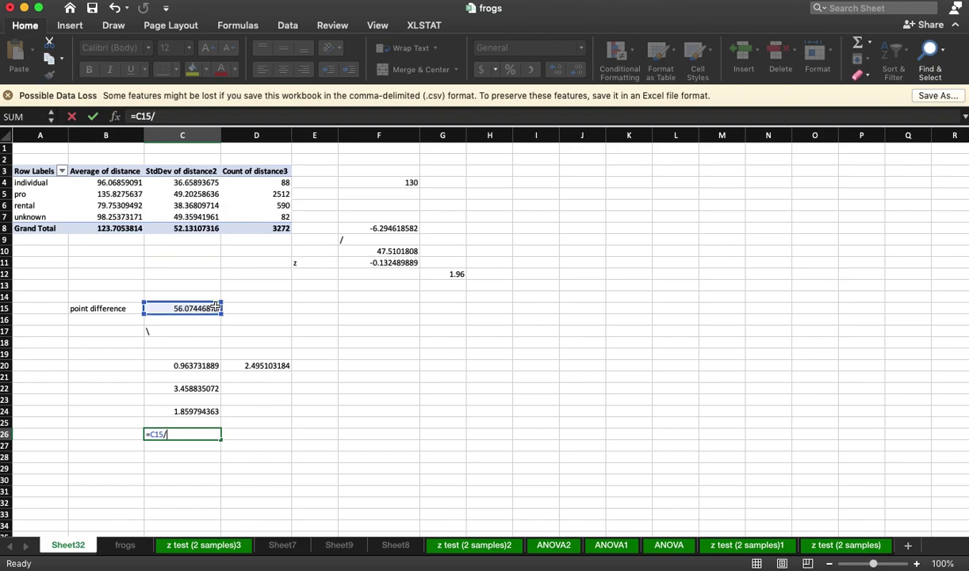
left_click(193, 412)
key("Return")
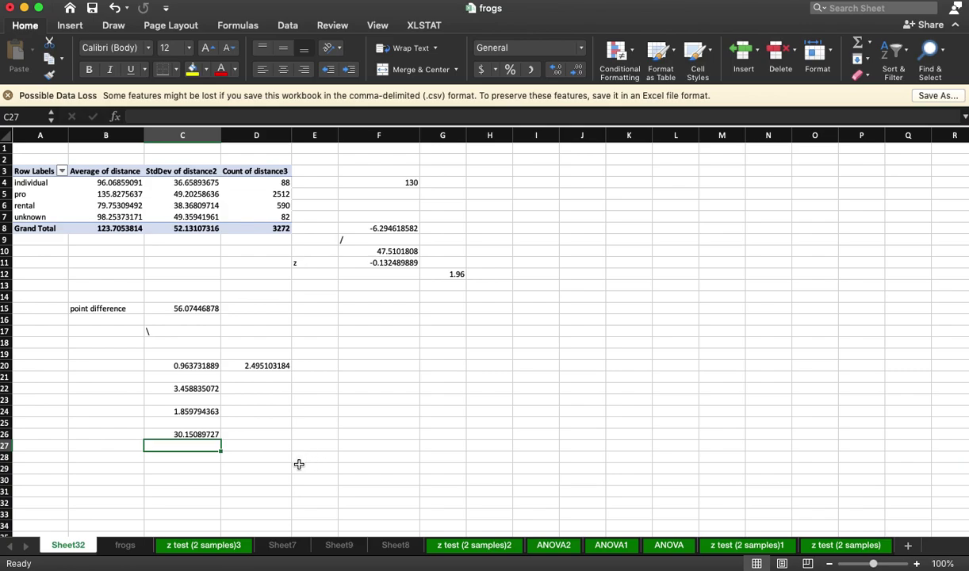
left_click(133, 436)
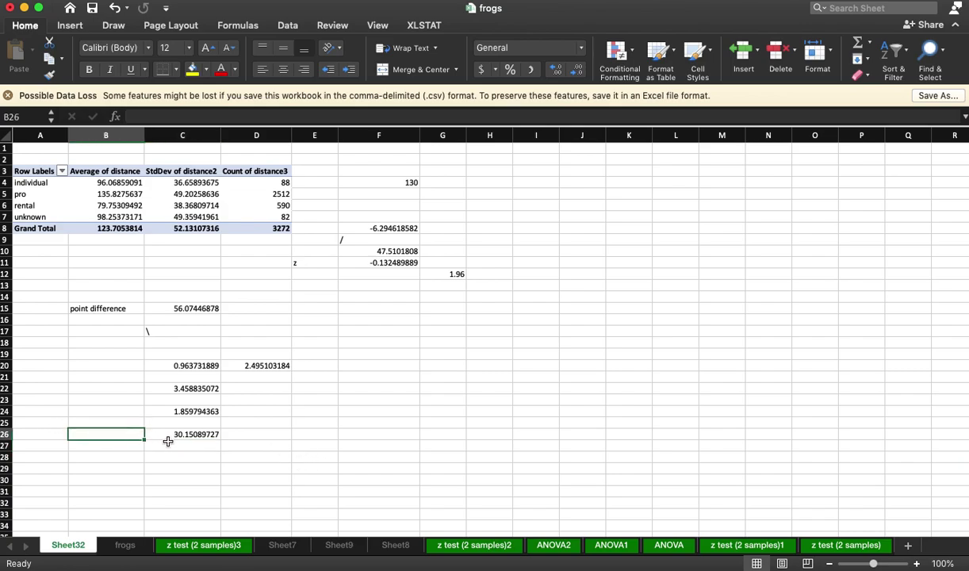